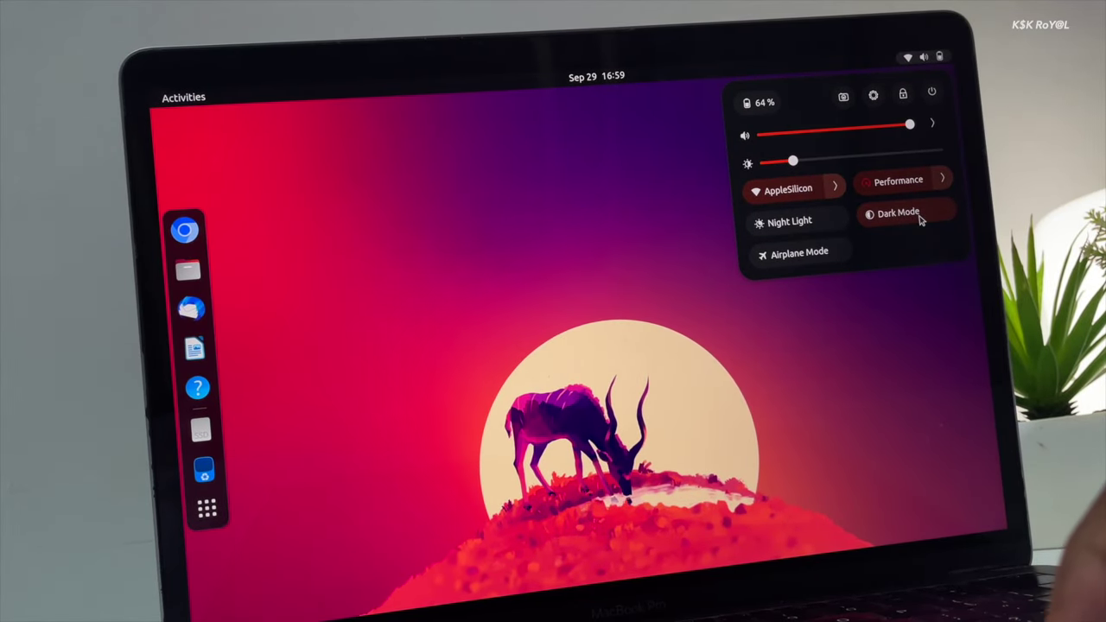
Step: Switch off Dark Mode and open GNOME Settings on its Appearance page
left_click(898, 214)
left_click(872, 95)
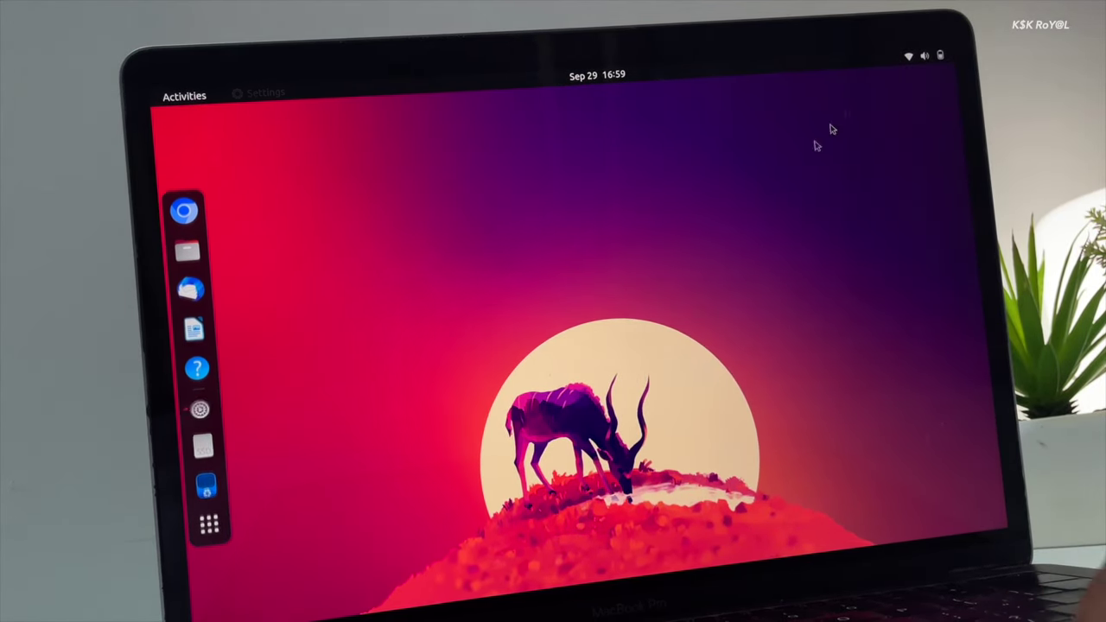
scroll(371, 407, "down", 5)
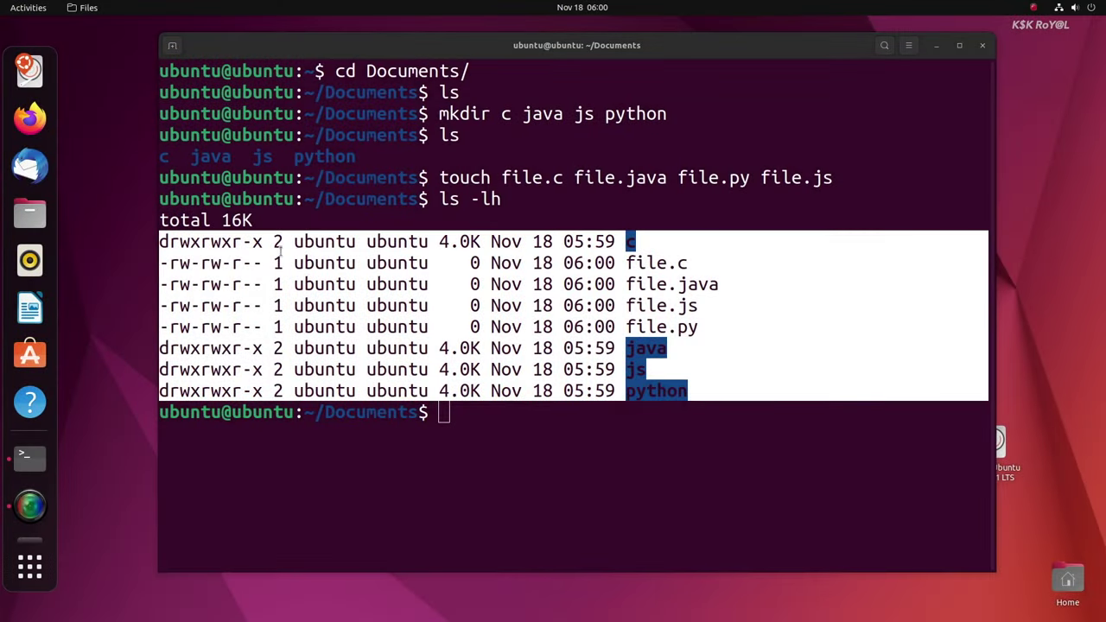
left_click(30, 212)
left_click(135, 143)
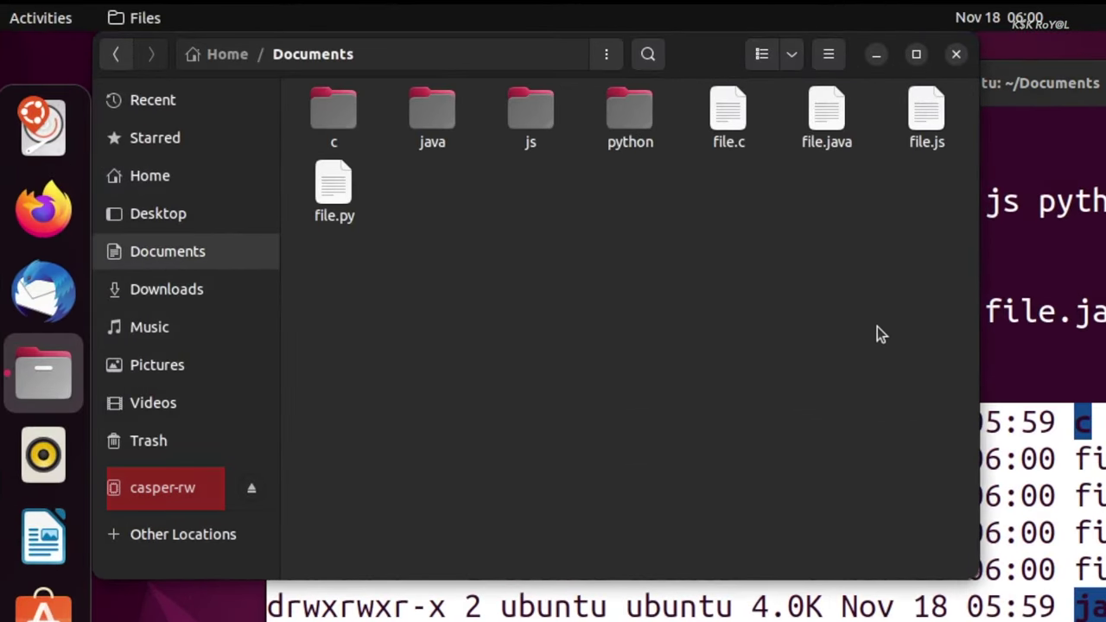
left_click_drag(877, 335, 316, 113)
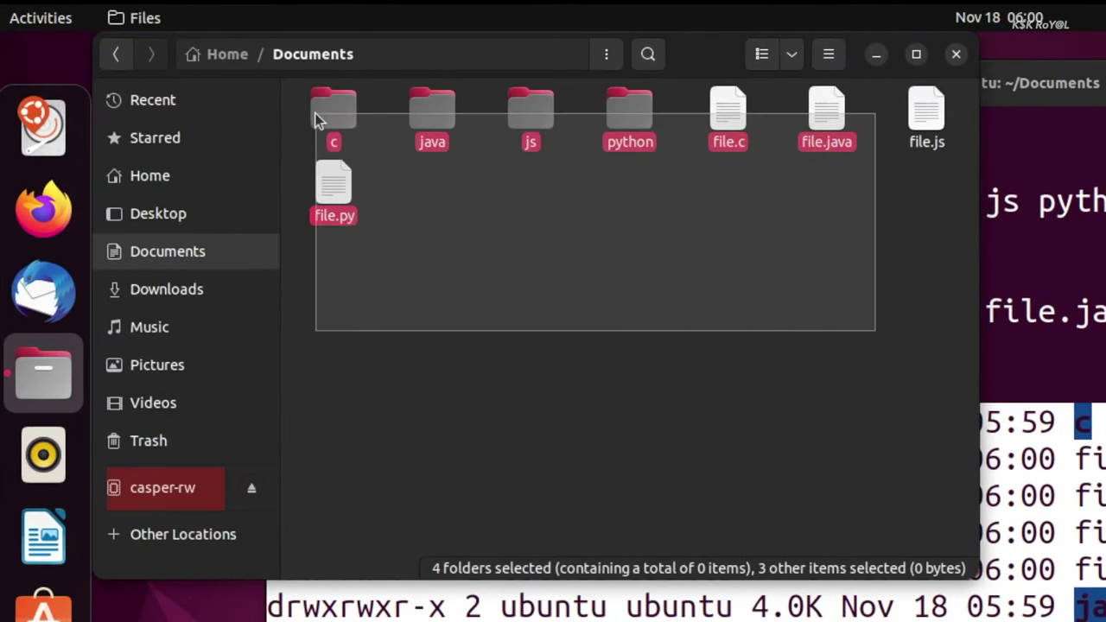
left_click(741, 271)
left_click(956, 54)
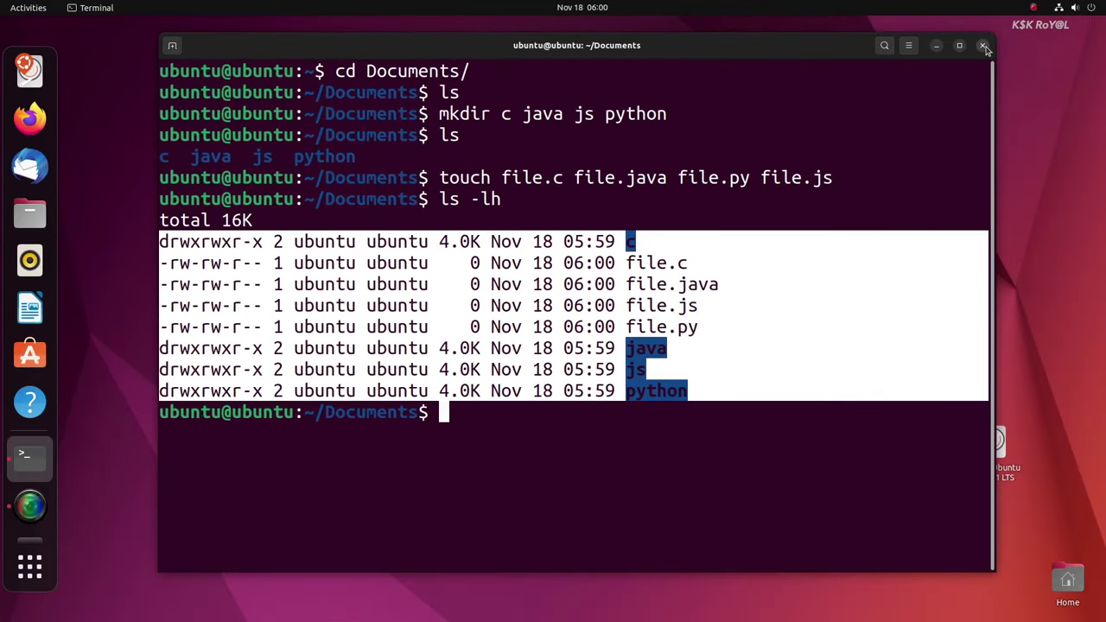
Step: Close the terminal and replace the jellyfish wallpaper with the dark maroon design
left_click(984, 46)
right_click(566, 202)
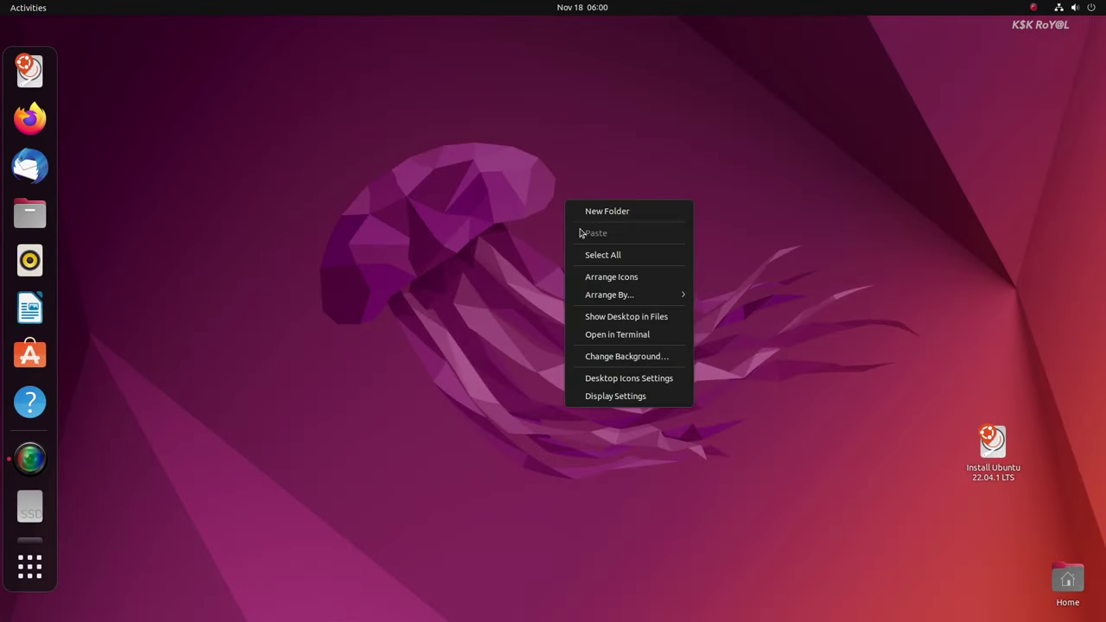
left_click(592, 356)
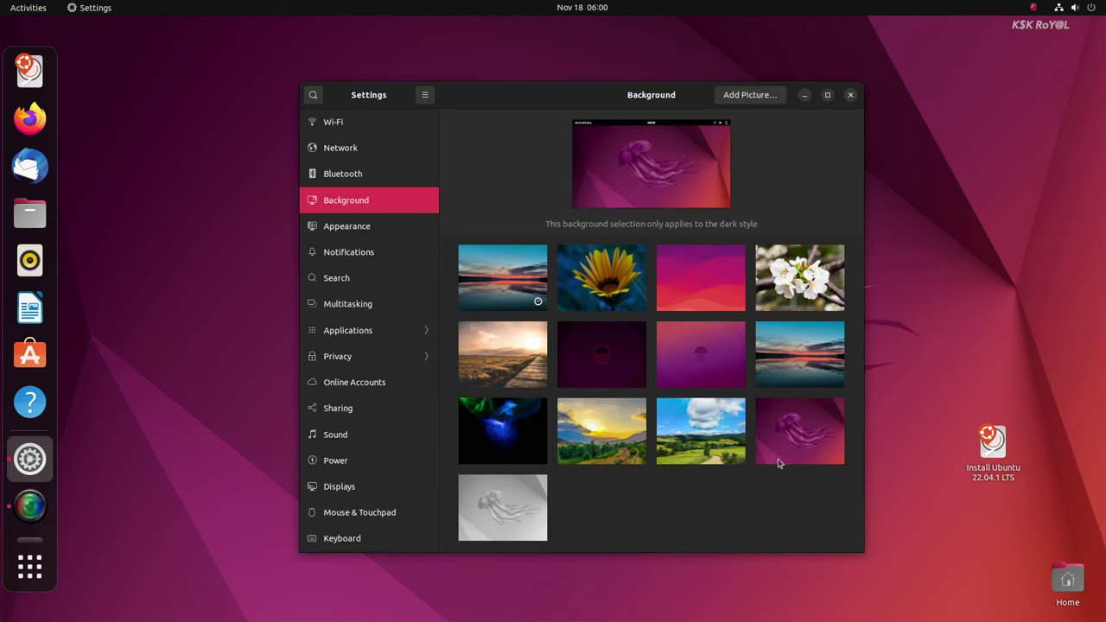
left_click(603, 359)
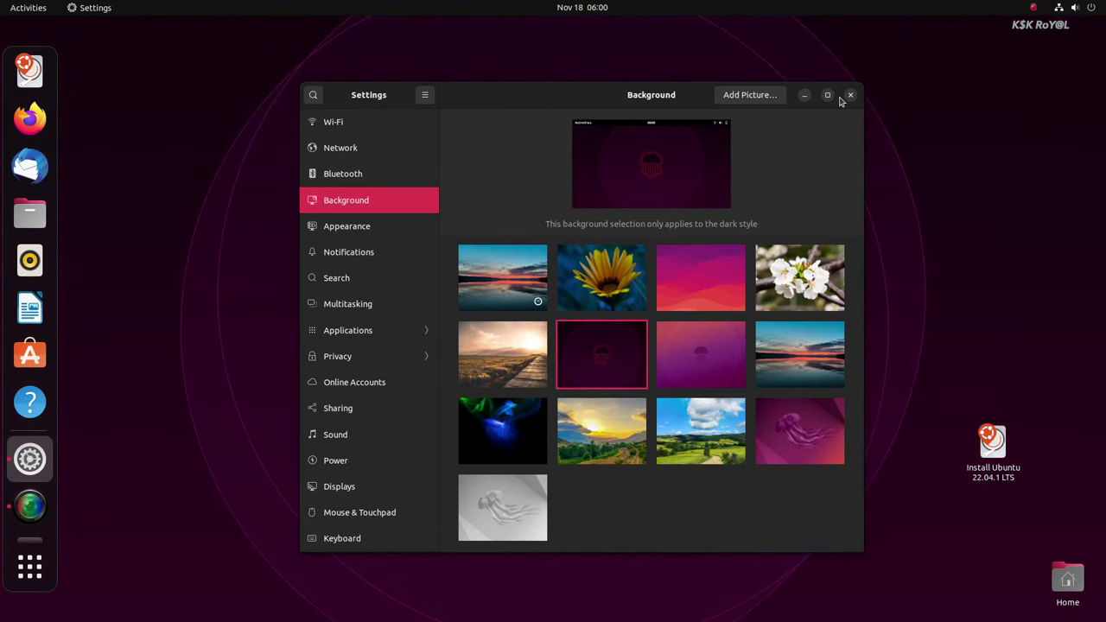
left_click(849, 95)
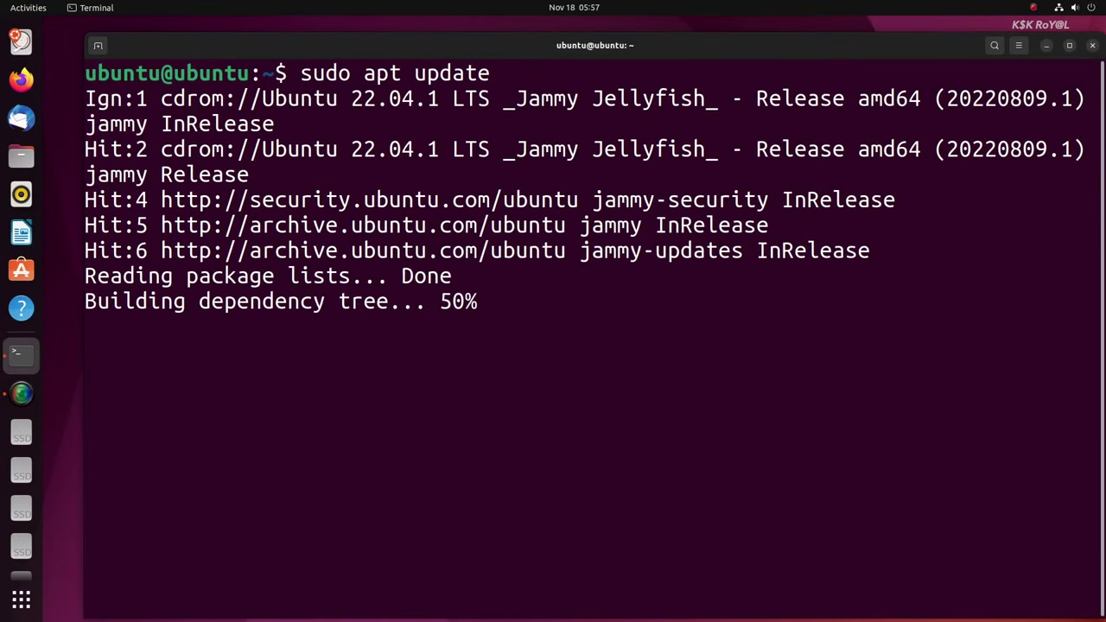
Step: Clear the terminal and enter 'sudo apt install neofetch git' after the update finishes
key("ctrl+l")
type("sudo")
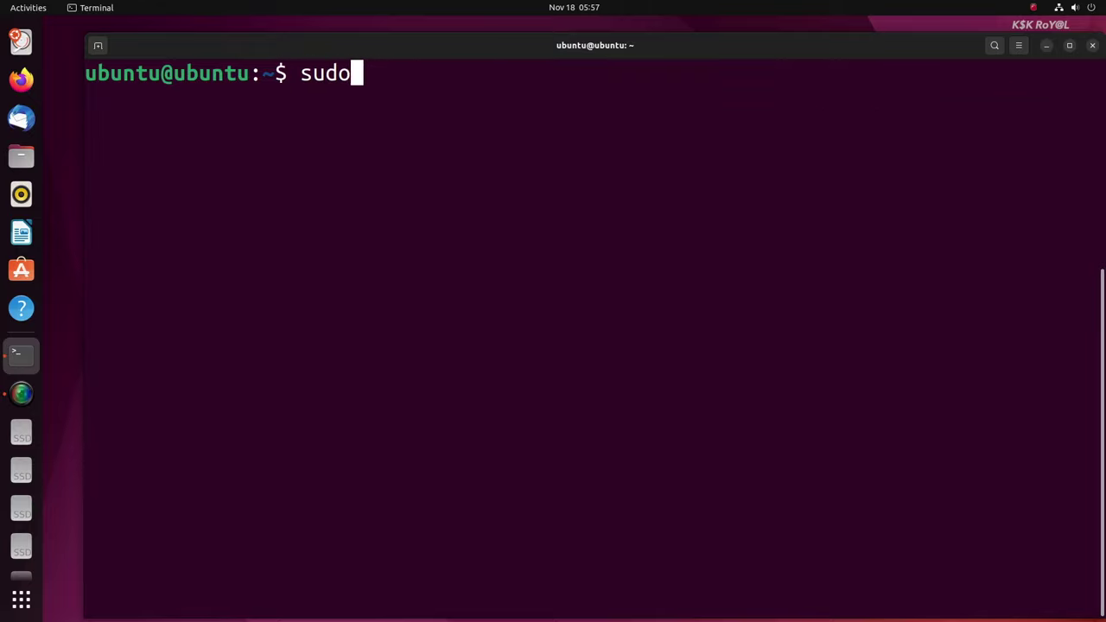
type(" apt instal")
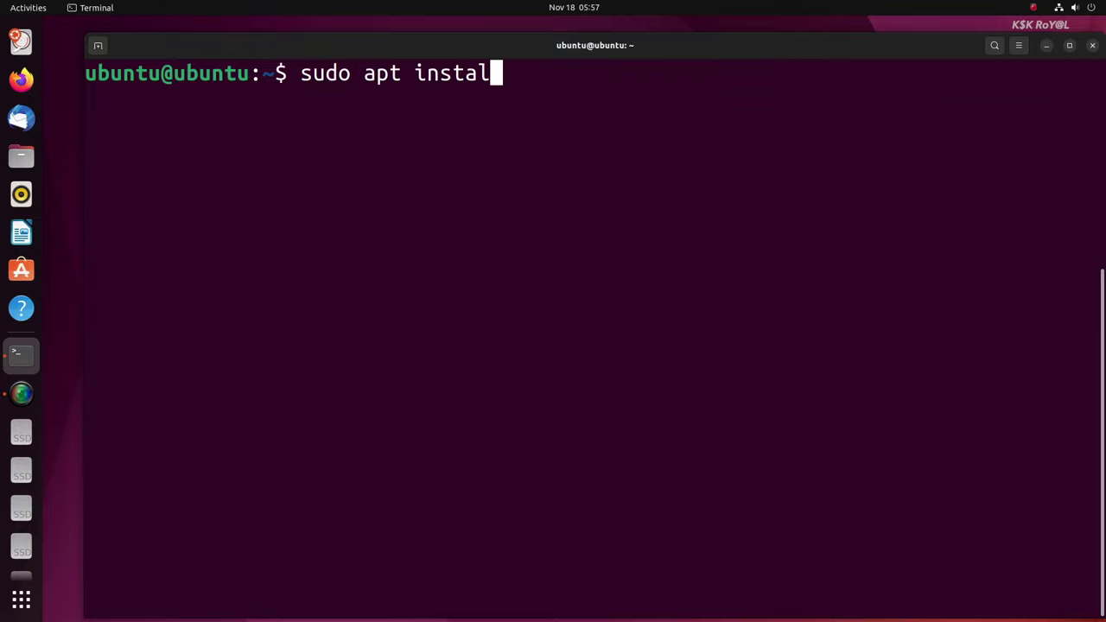
type("l neofetch git")
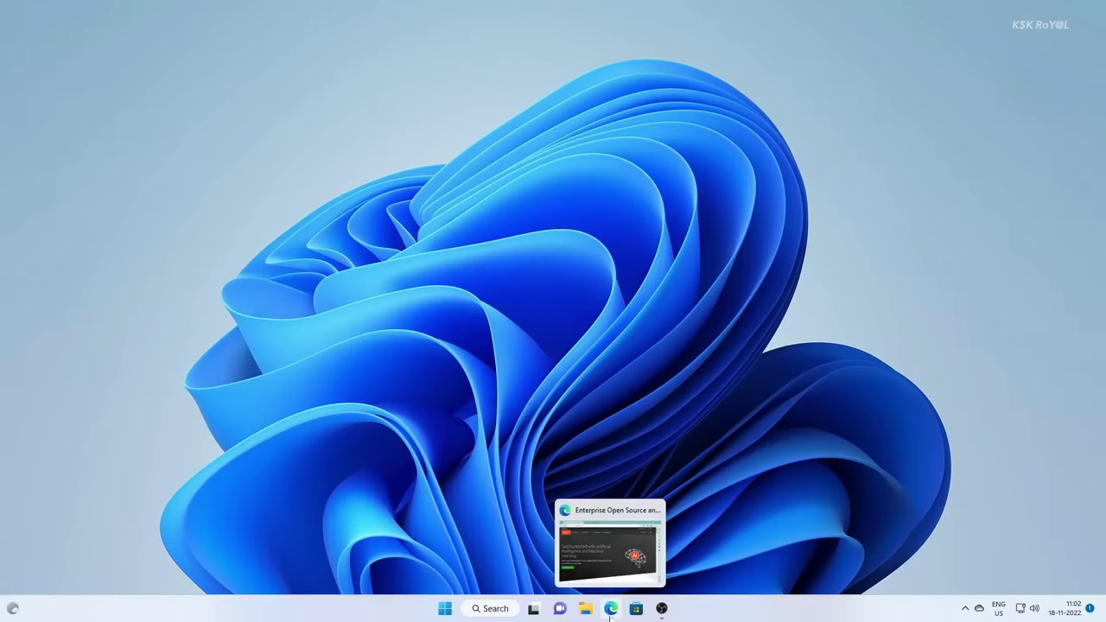
left_click(610, 609)
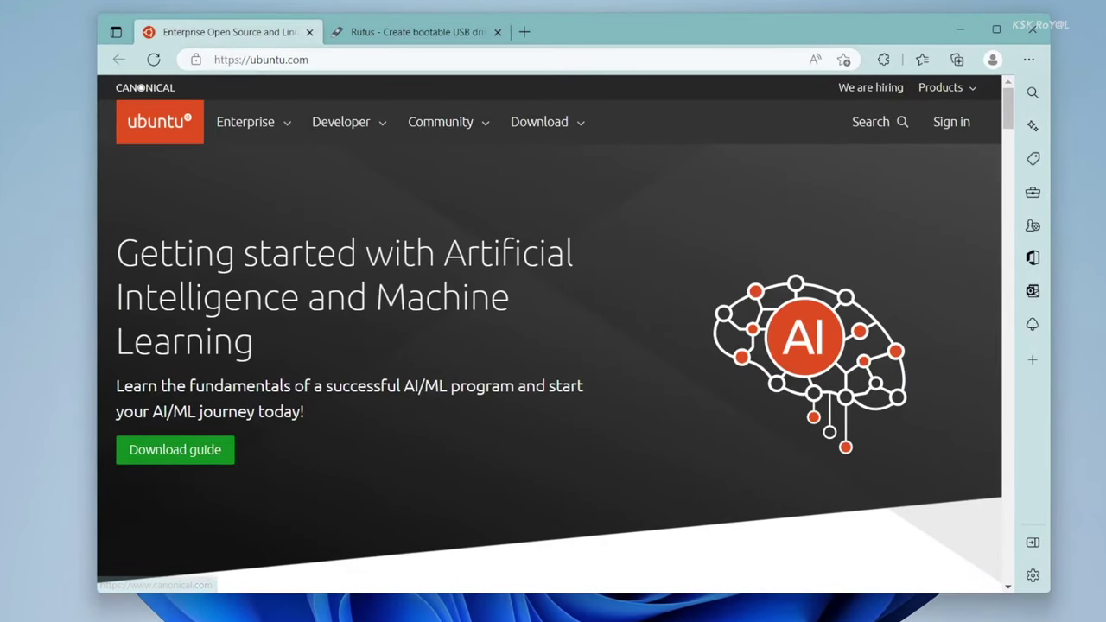
Step: Start downloading Ubuntu 22.04 LTS desktop from ubuntu.com and Rufus 3.20 from the Rufus site
left_click(562, 124)
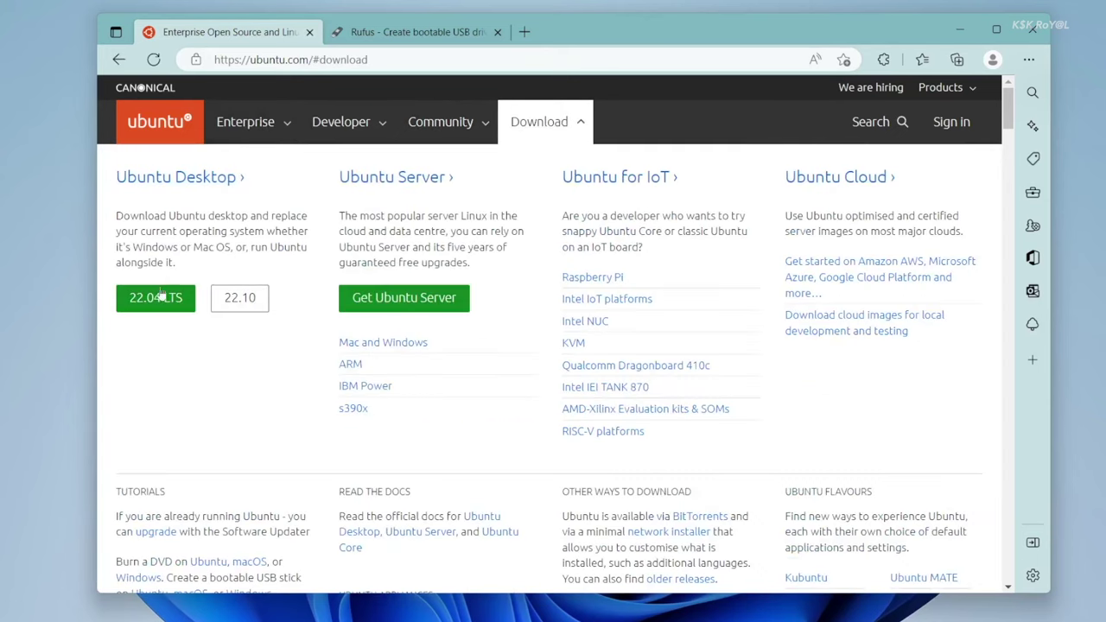
left_click(157, 299)
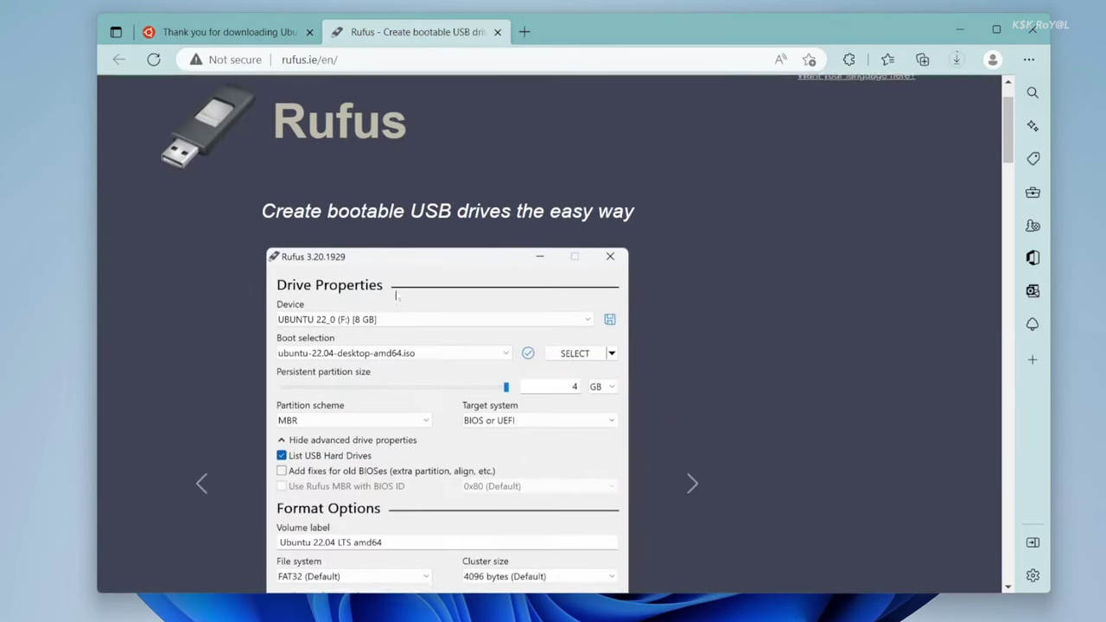
scroll(396, 296, "down", 5)
scroll(395, 297, "down", 6)
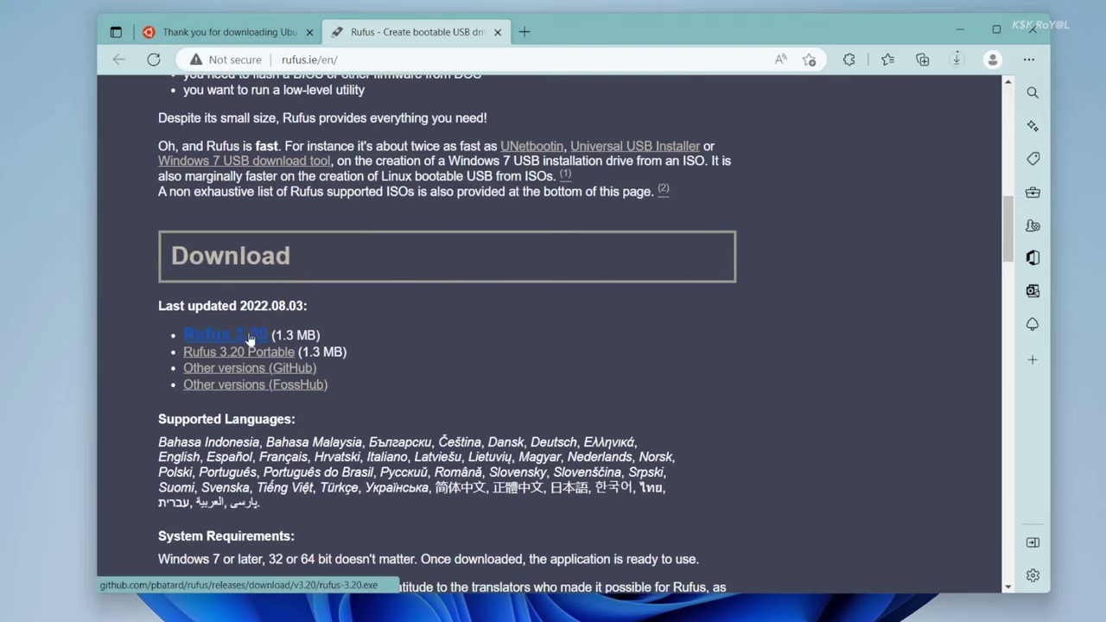
left_click(251, 337)
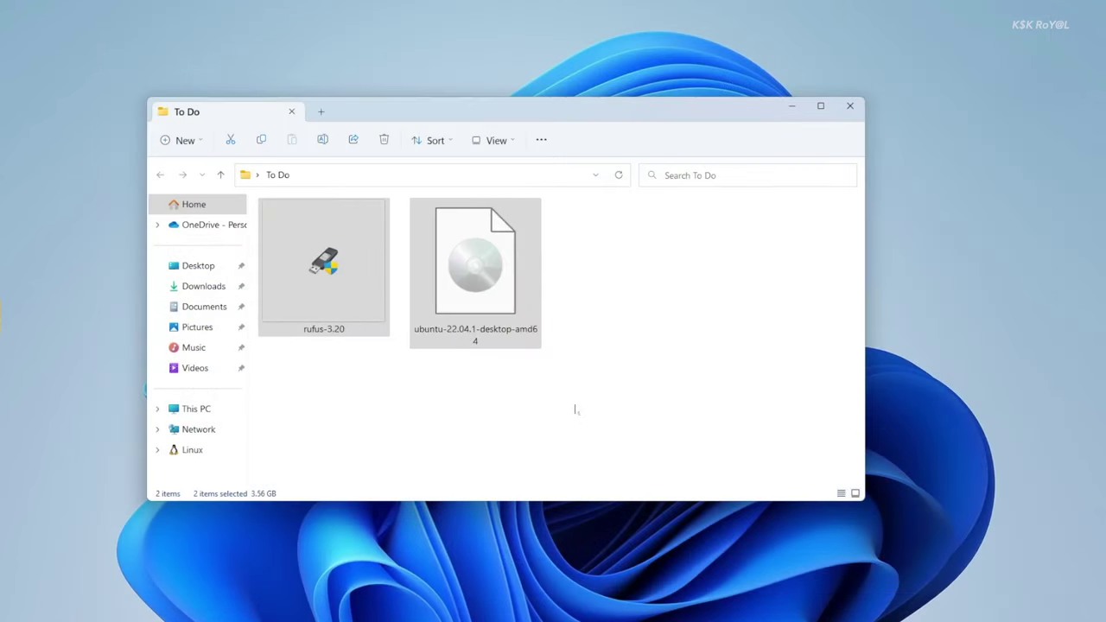
Step: Confirm the Ubuntu USB drive (E:) in This PC and run rufus-3.20 as administrator
left_click(428, 337)
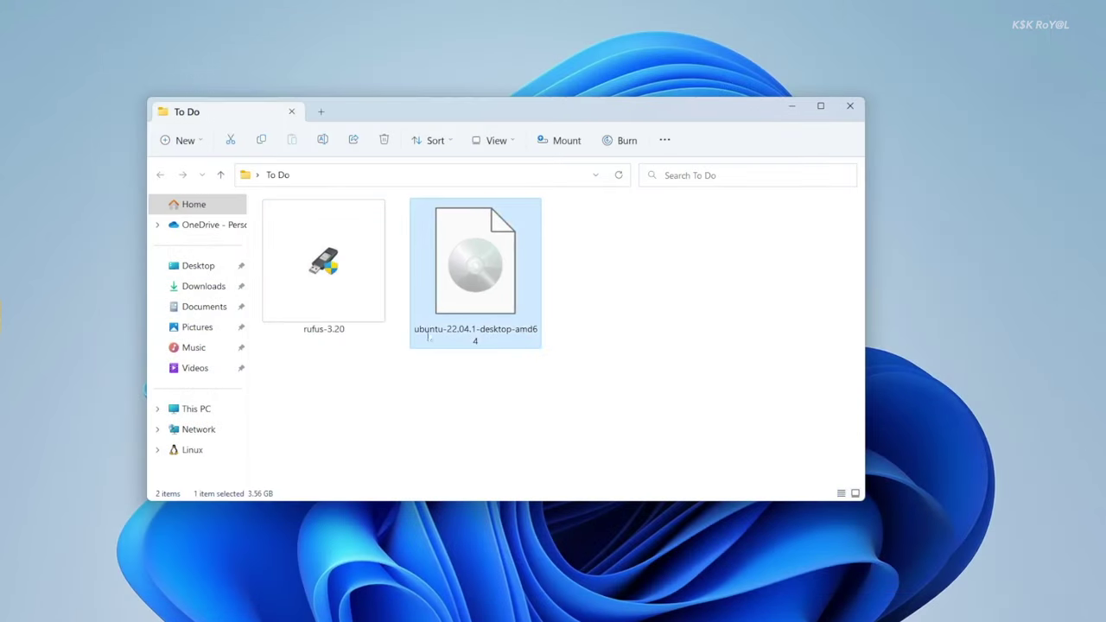
mouse_move(352, 284)
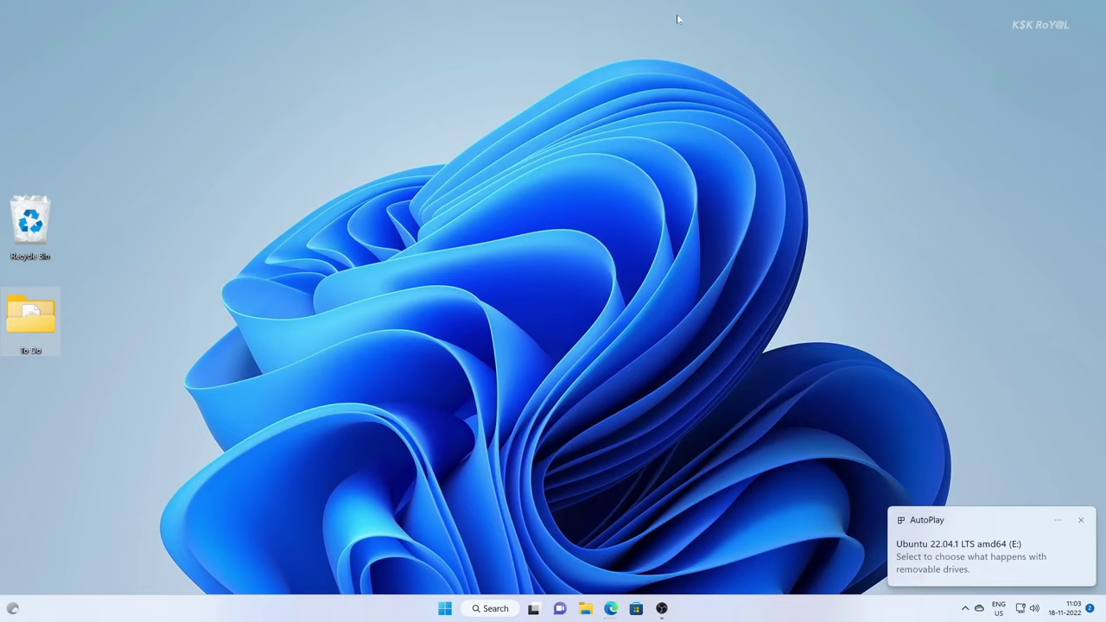
key("super+e")
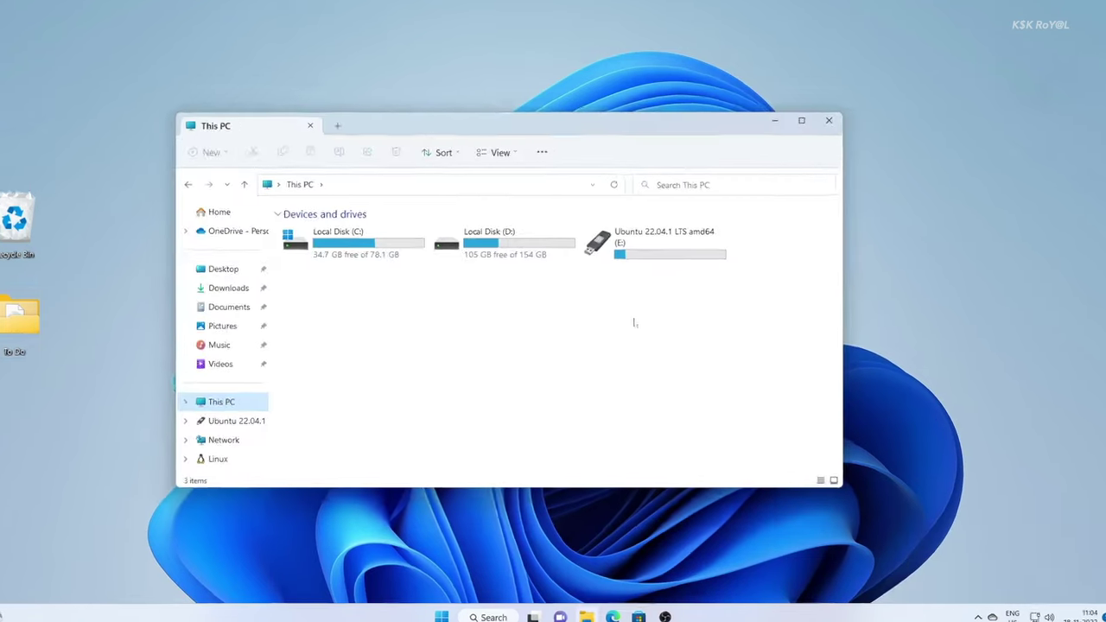
left_click(679, 239)
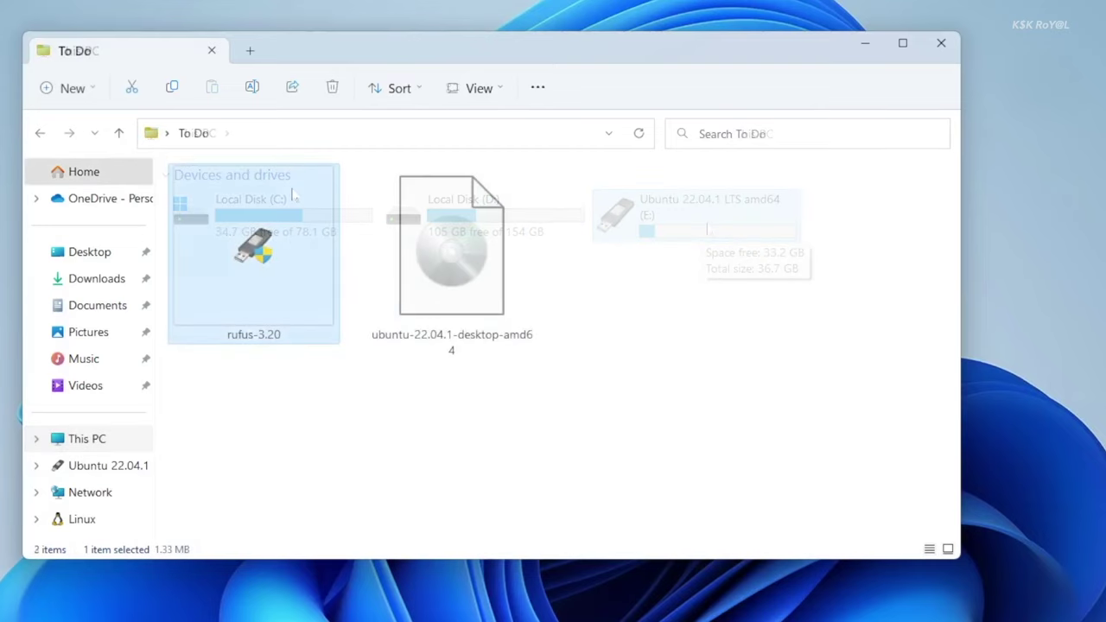
right_click(294, 189)
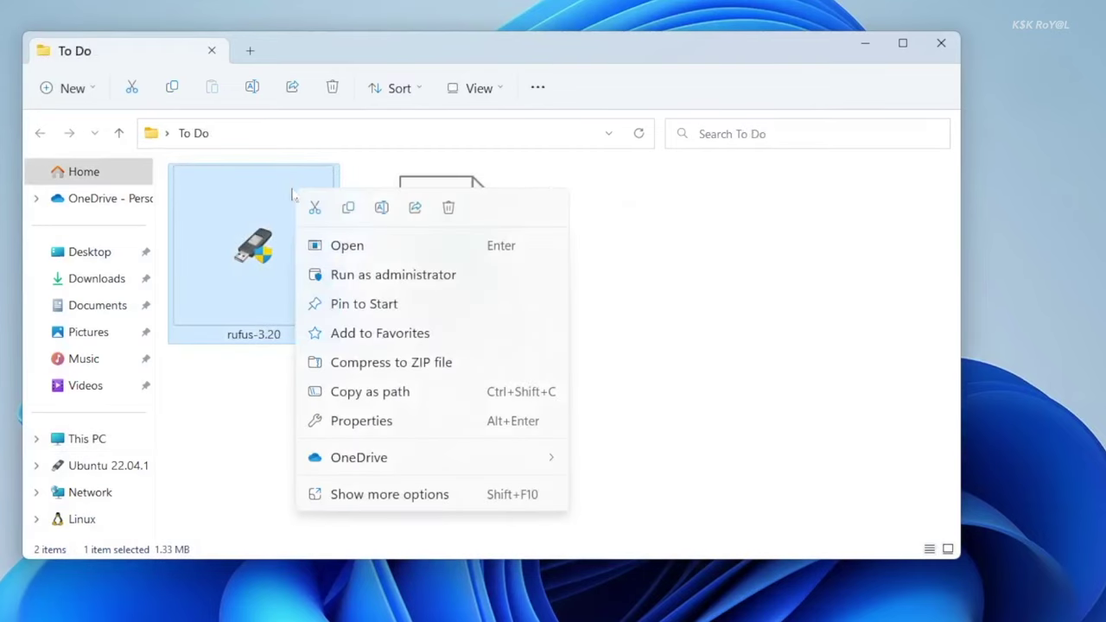
left_click(329, 275)
Step: Allow Rufus administrator rights and choose the 120 GB Ubuntu USB drive as the target device
left_click(865, 43)
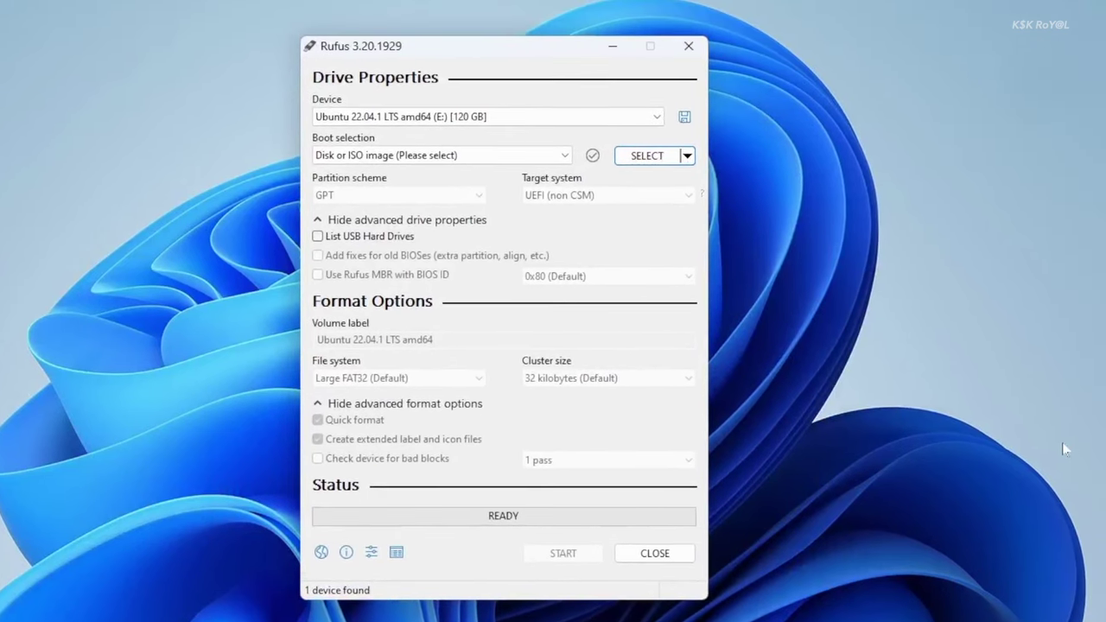
left_click(602, 105)
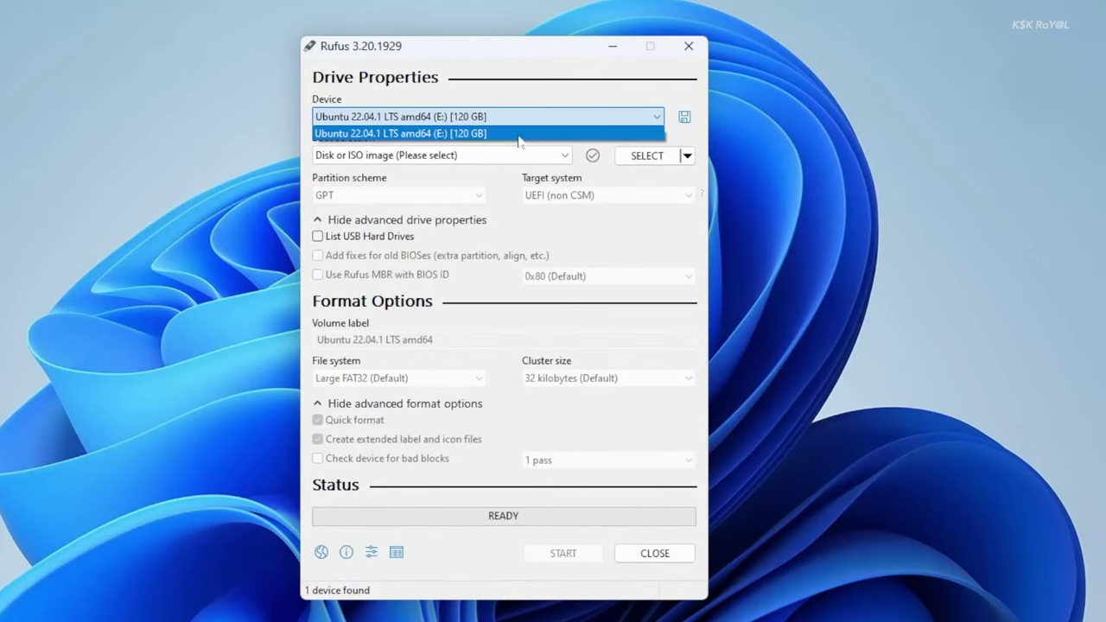
left_click(518, 134)
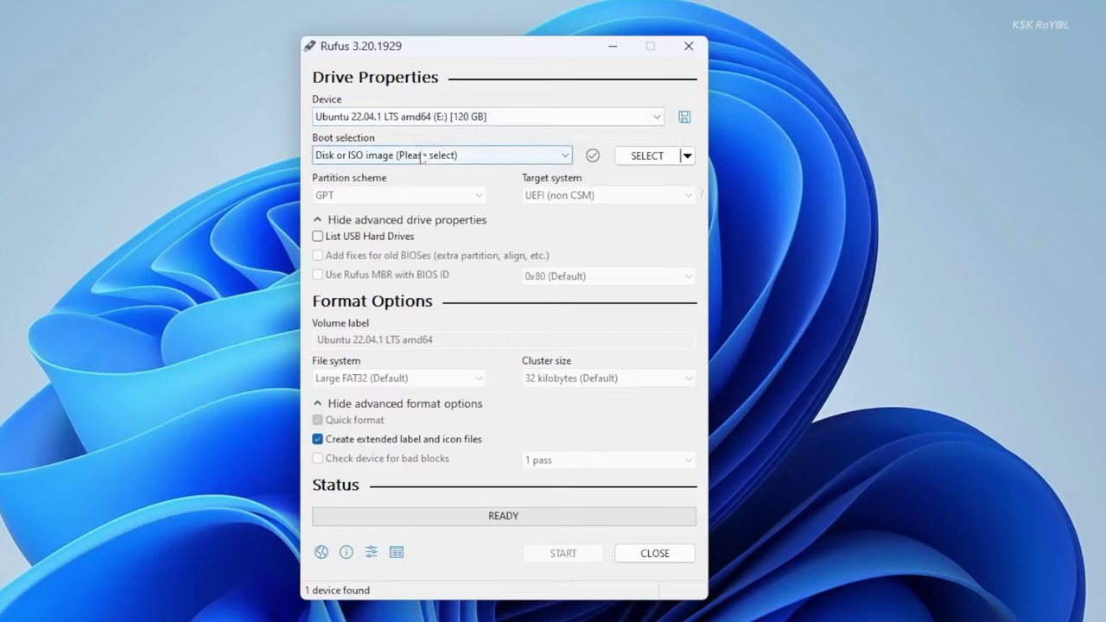
Step: Load ubuntu-22.04.1-desktop-amd64.iso from Desktop > To Do as the boot image
left_click(654, 160)
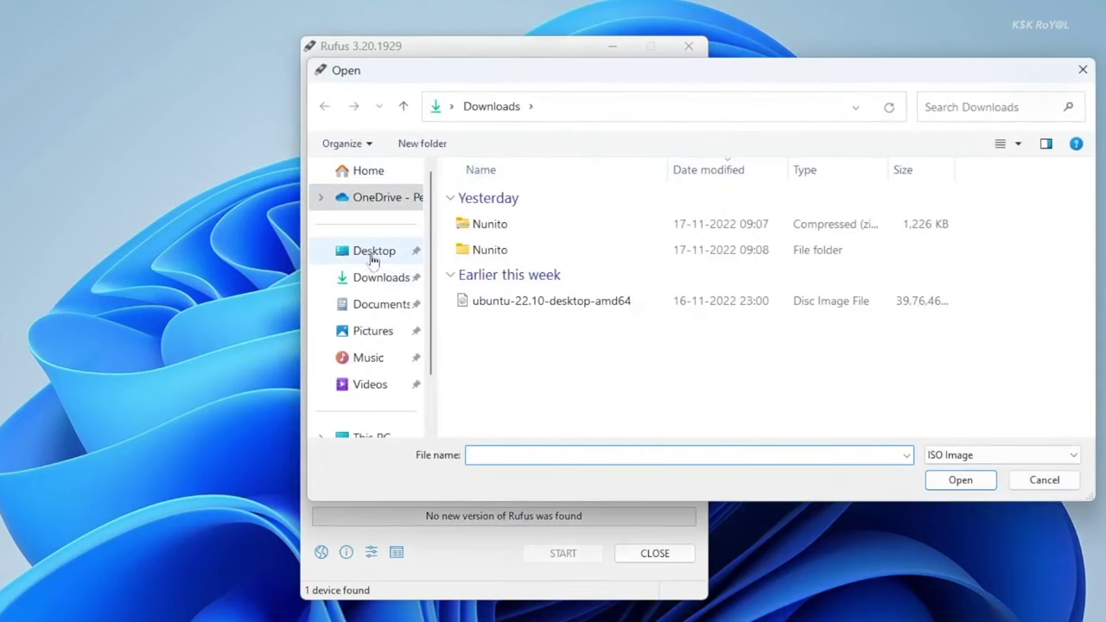
left_click(373, 259)
double_click(580, 206)
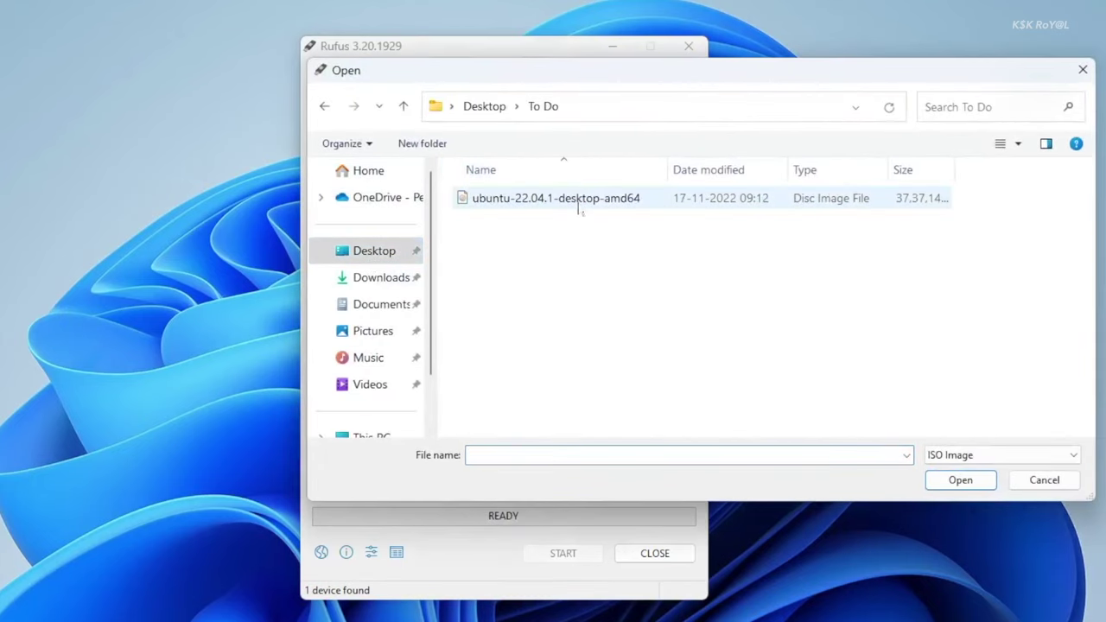
left_click(559, 205)
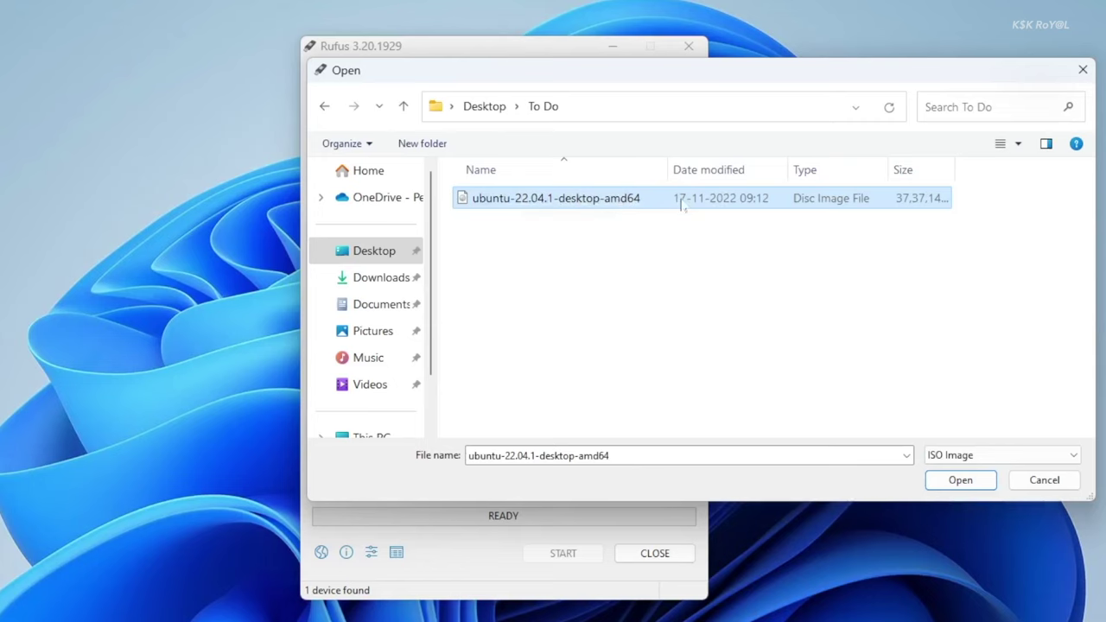
left_click(962, 480)
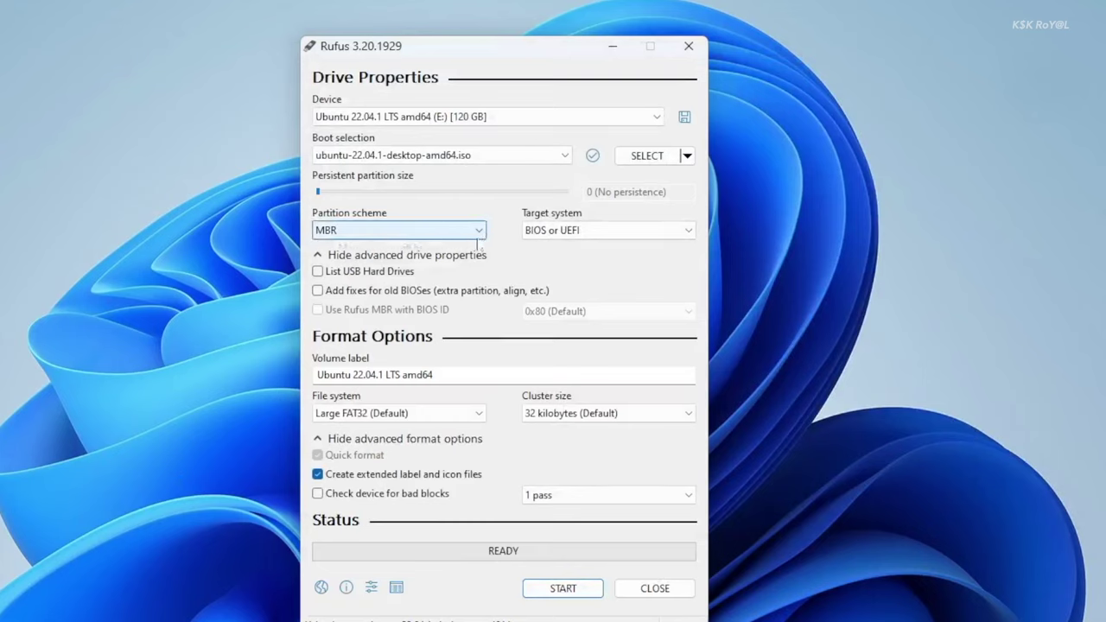
Step: Set the partition scheme to GPT with target system UEFI (non CSM)
left_click(396, 231)
left_click(423, 260)
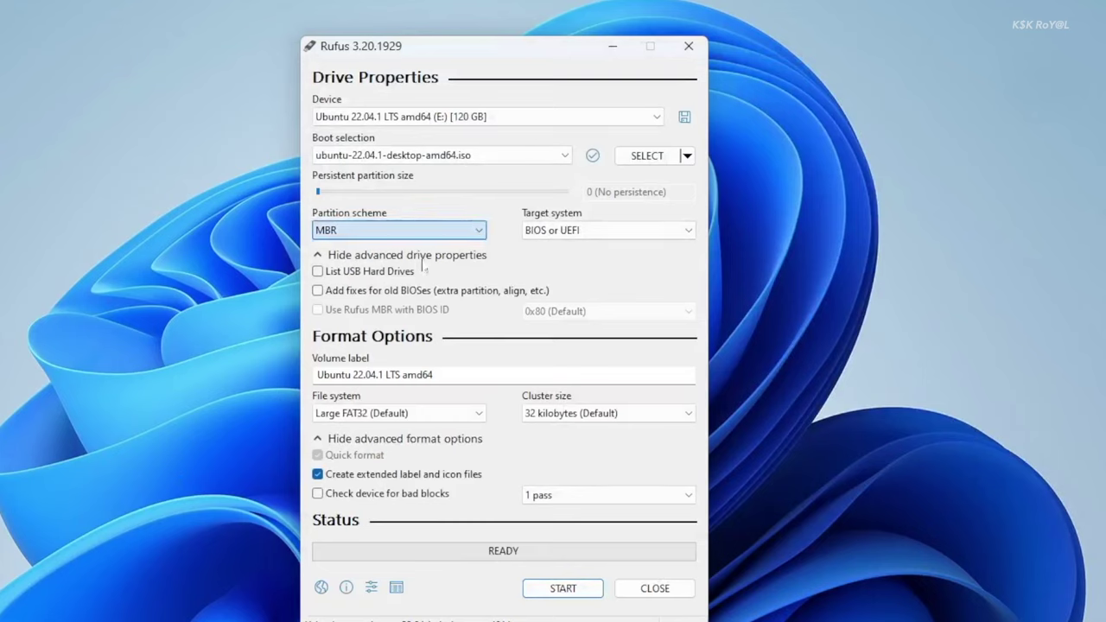
left_click(626, 235)
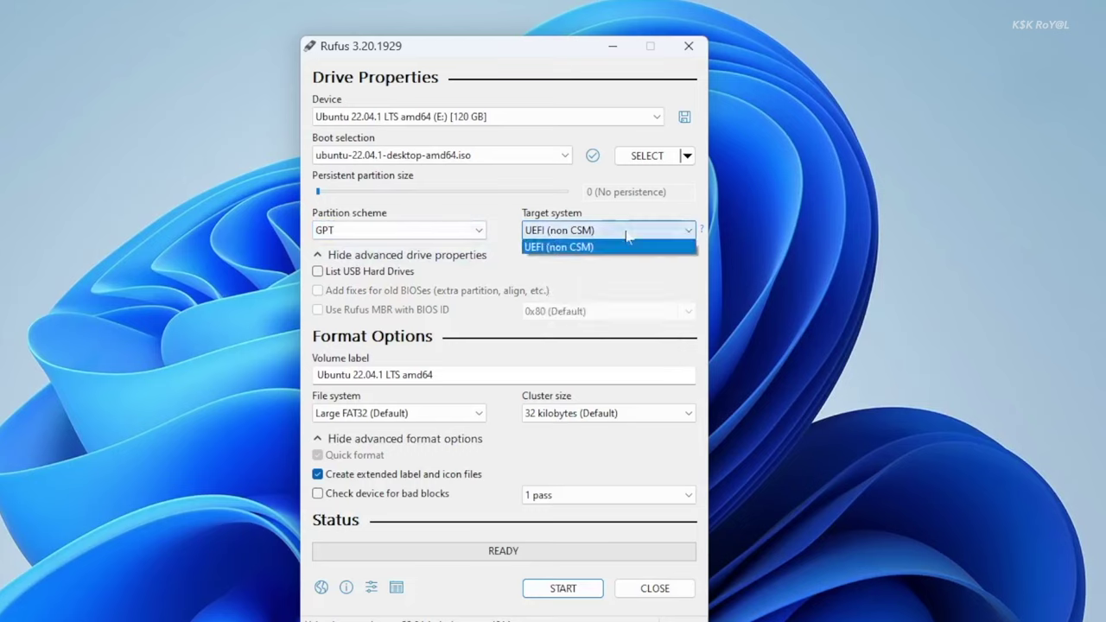
left_click(596, 248)
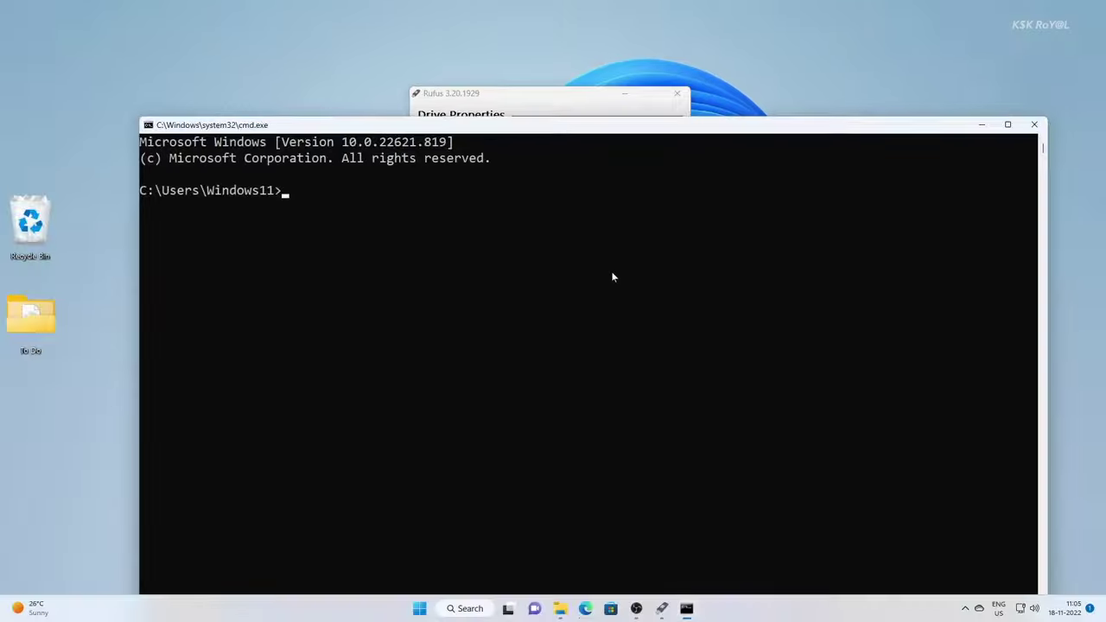
Step: Run msinfo32 and confirm the PC's BIOS Mode is UEFI
scroll(567, 284, "up", 3)
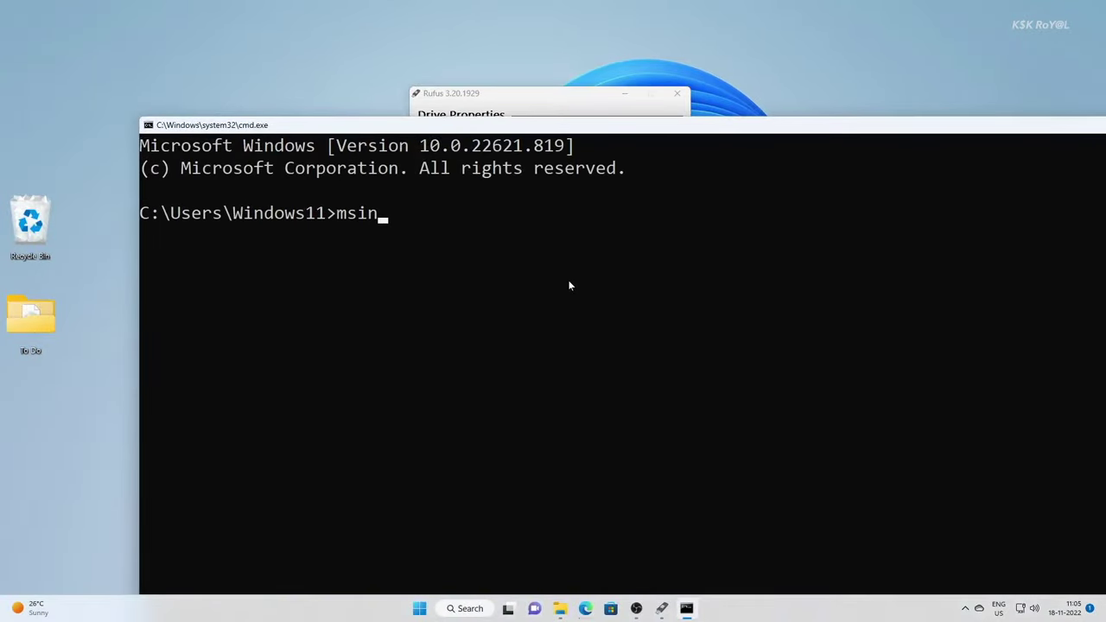
scroll(569, 285, "up", 2)
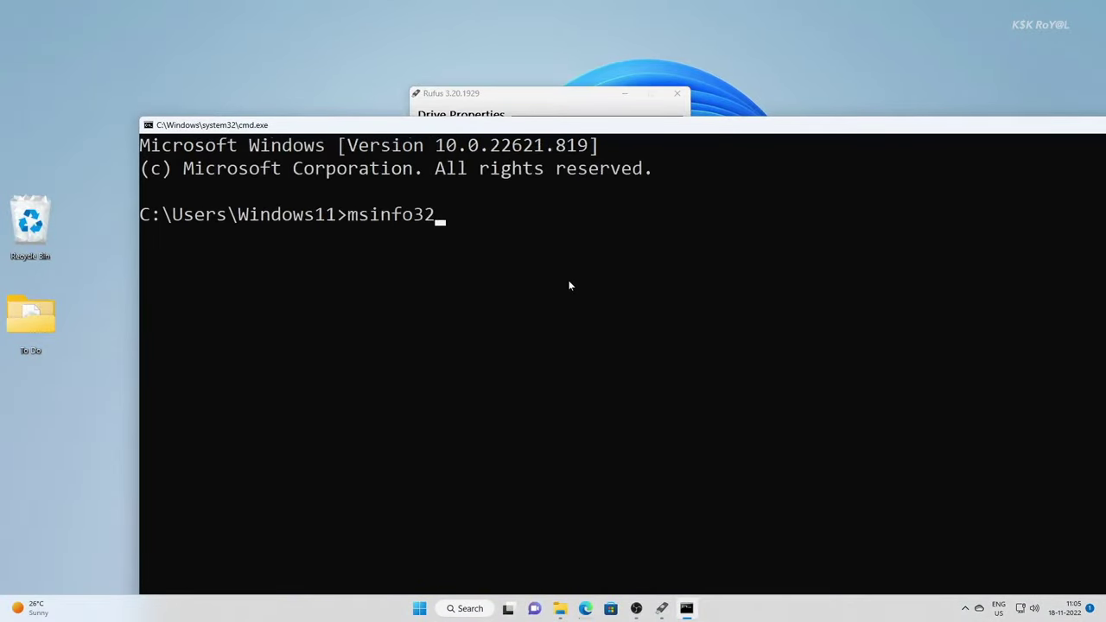
key("Return")
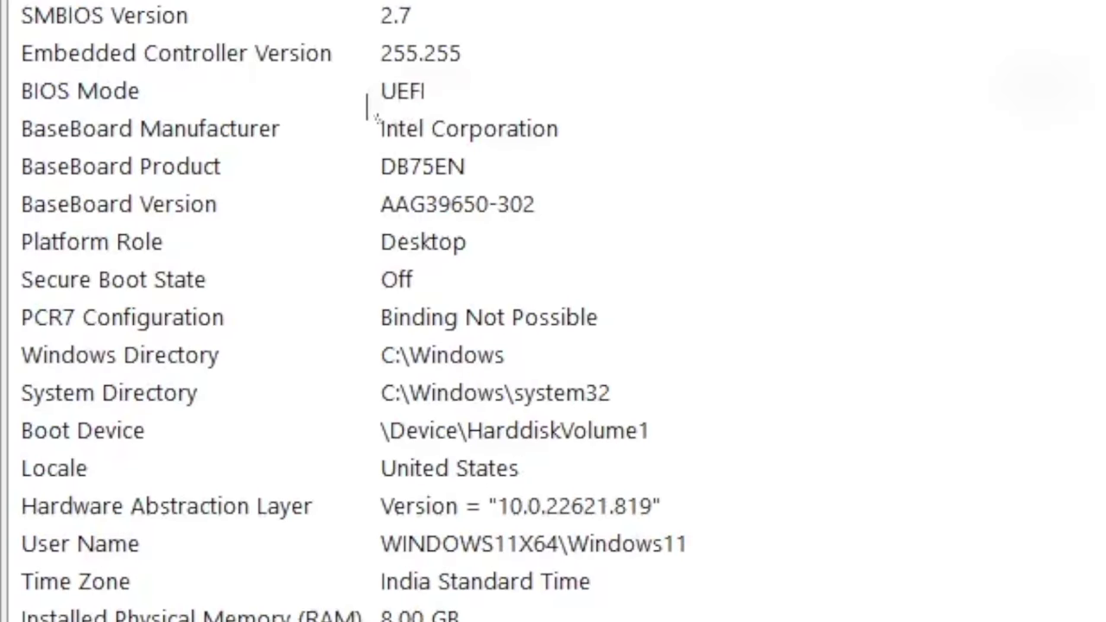
left_click(333, 100)
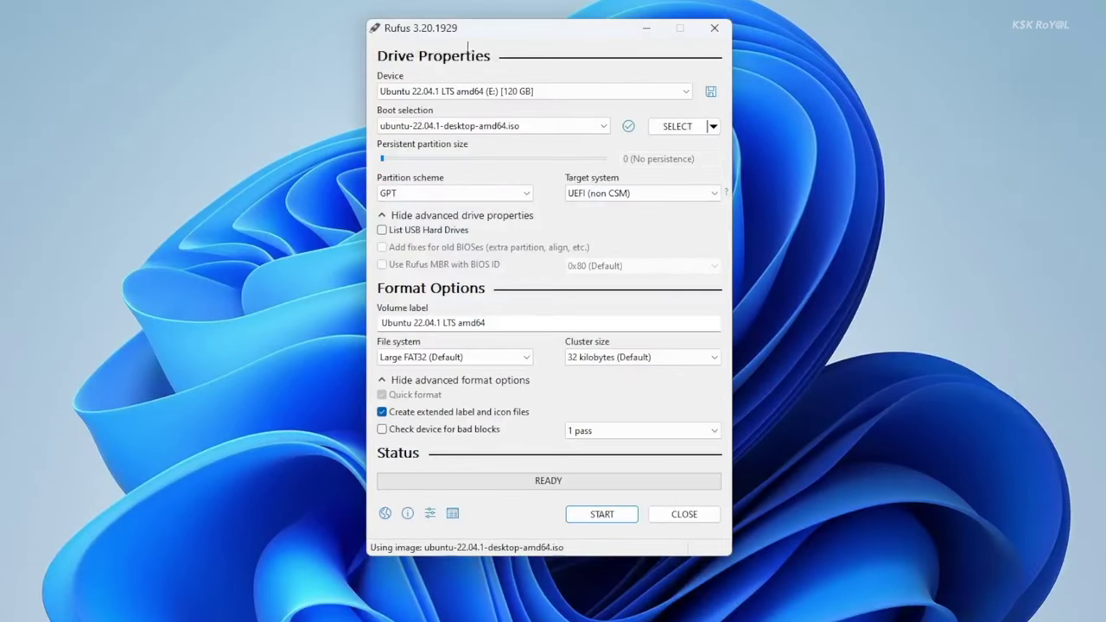
Step: Try MBR to see its BIOS or UEFI target, then revert the partition scheme to GPT
left_click(458, 194)
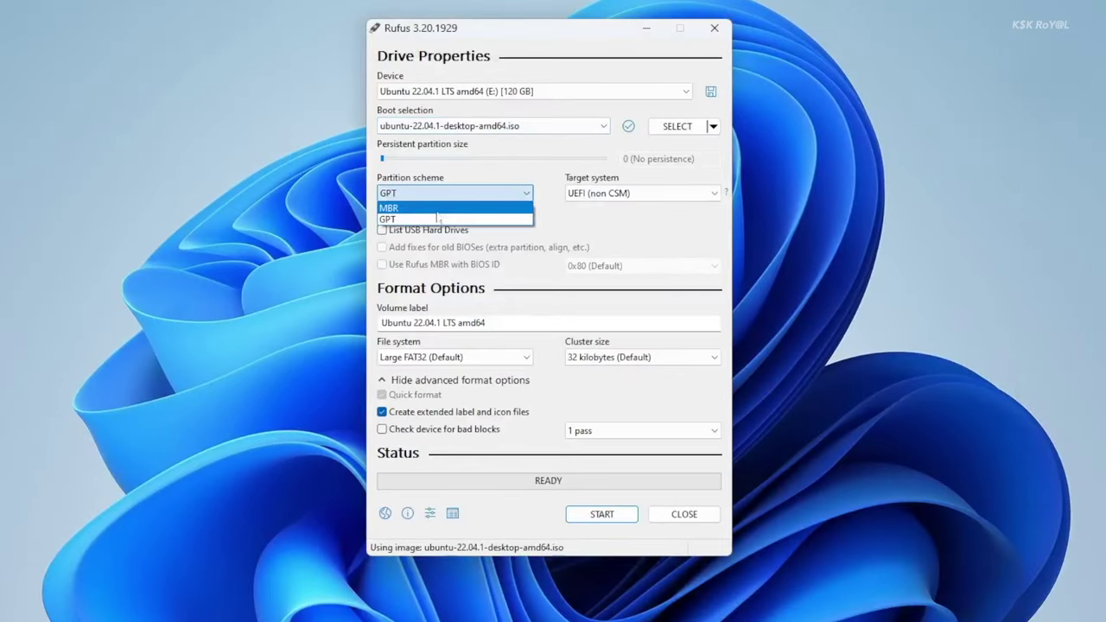
left_click(436, 216)
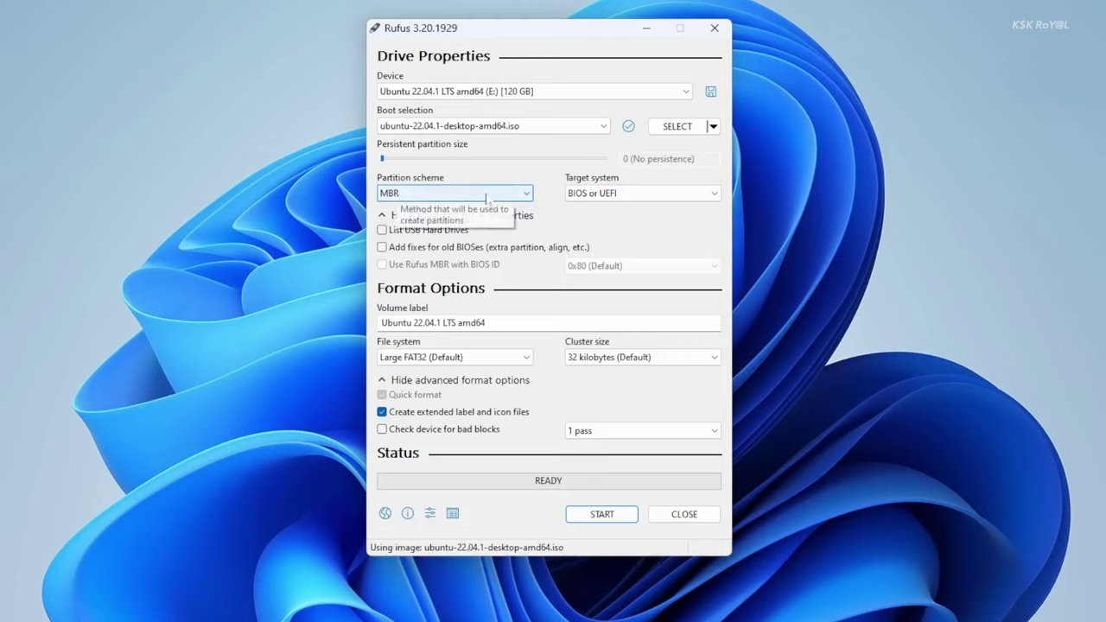
left_click(712, 194)
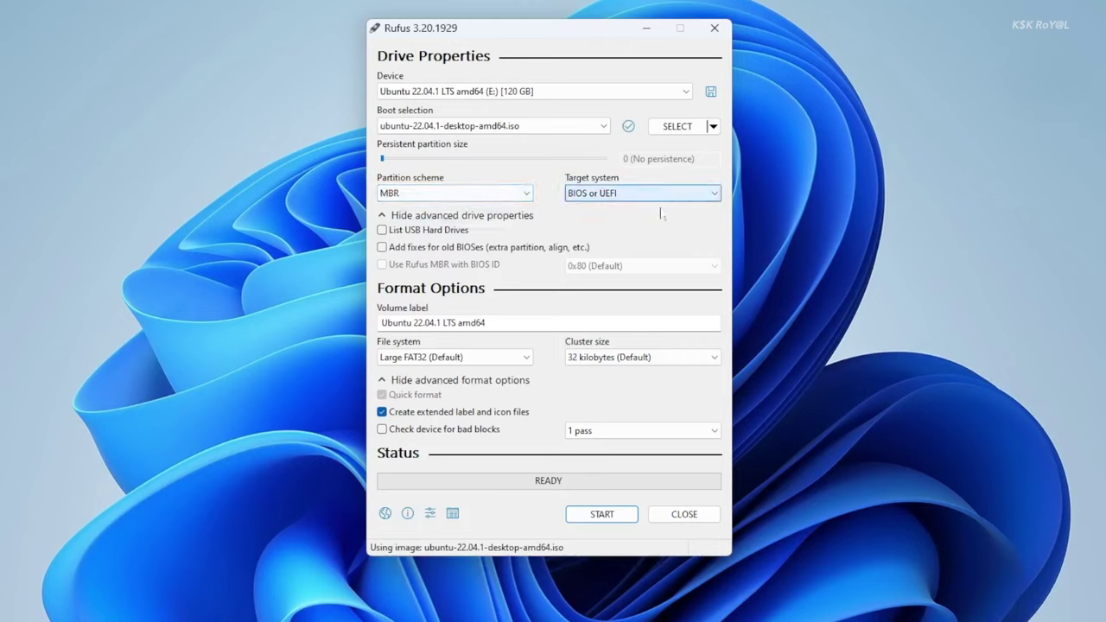
left_click(466, 194)
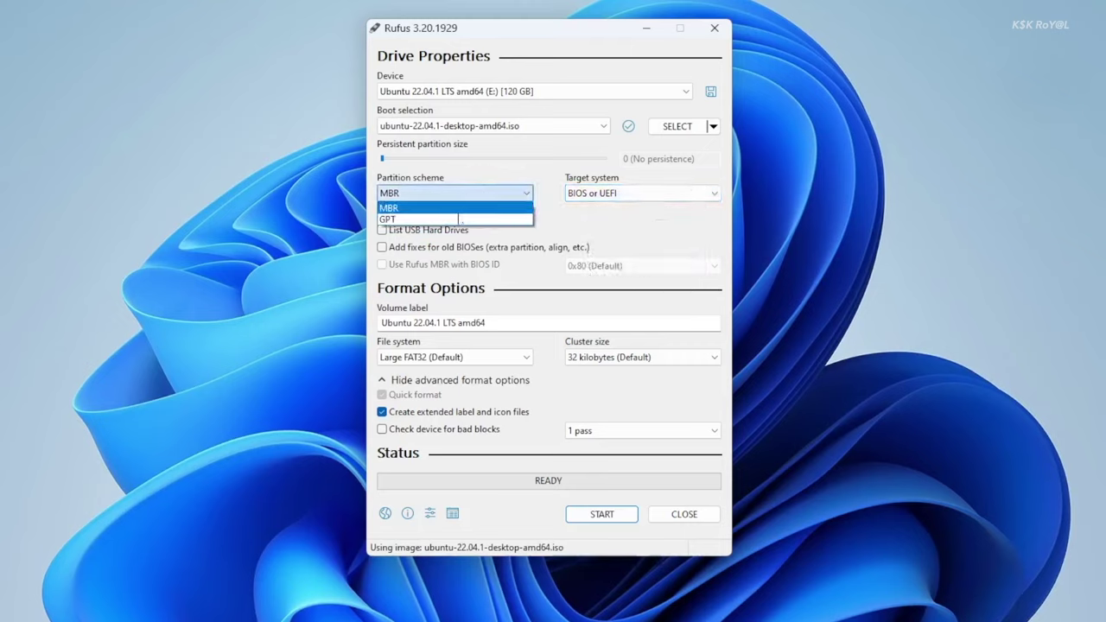
left_click(458, 219)
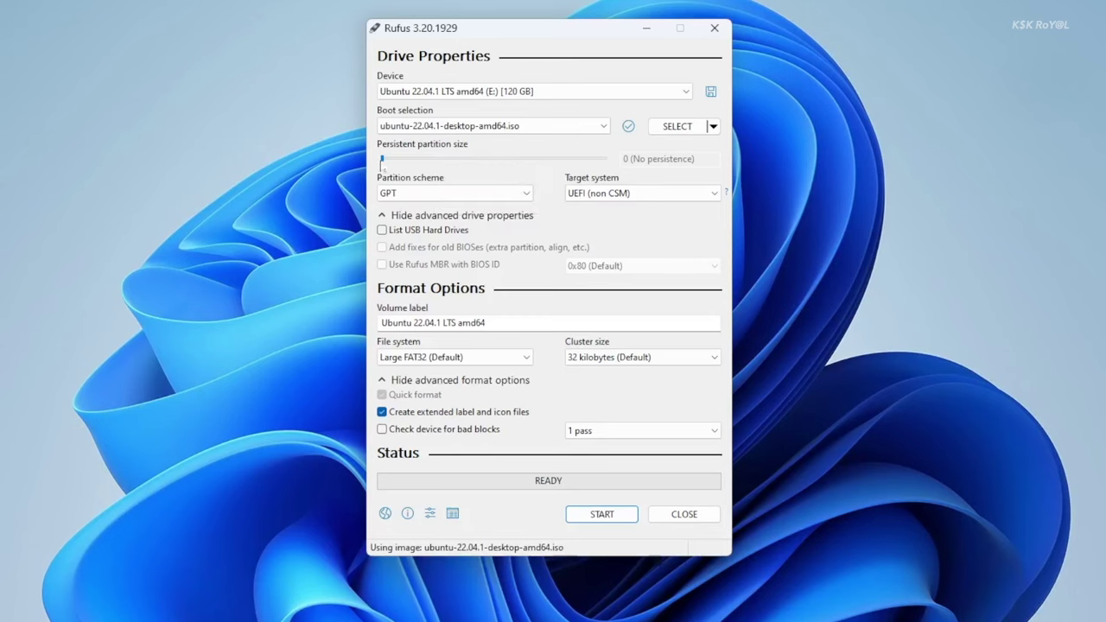
Step: Enable persistence and drag the persistent partition size slider up to 89 GB
left_click_drag(382, 158, 425, 159)
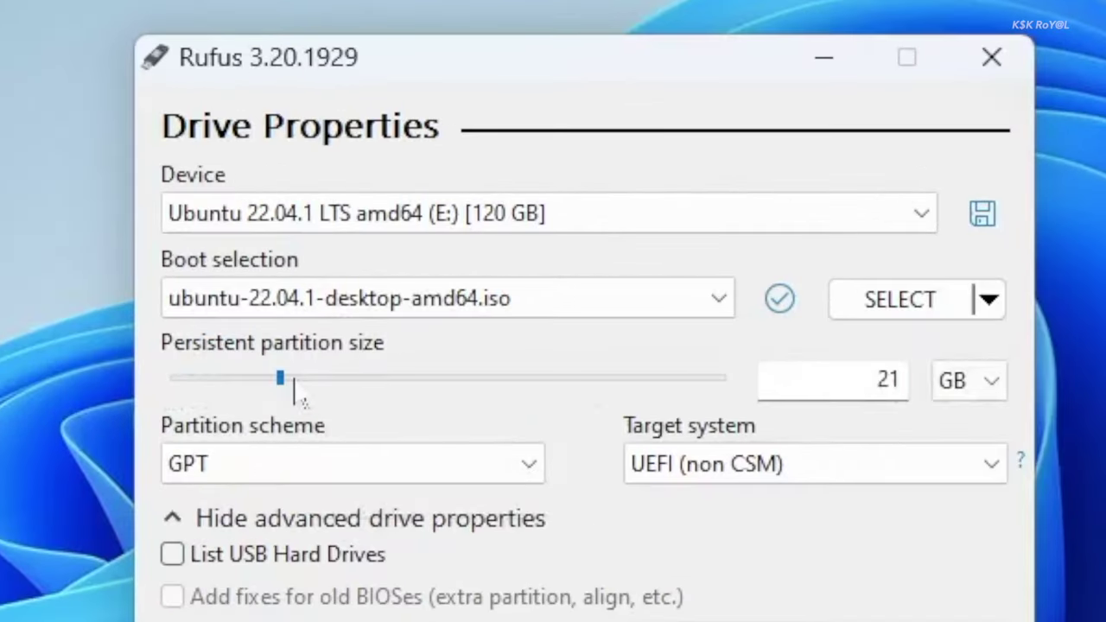
left_click_drag(295, 391, 631, 397)
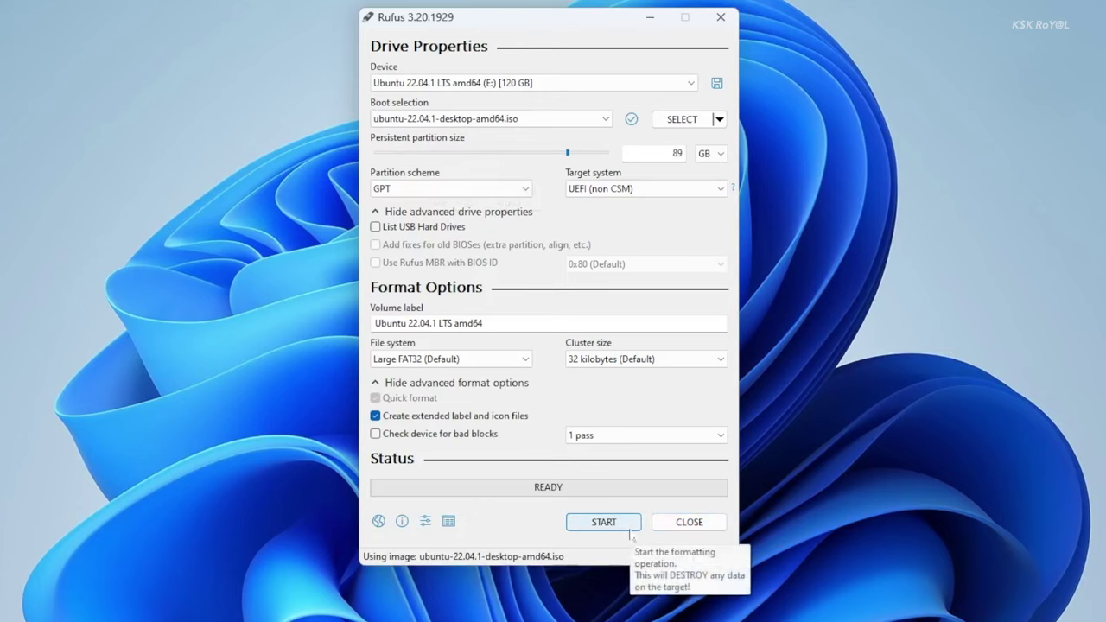
Step: Write the Ubuntu image to the USB, accepting the data-erase and multiple-partitions warnings
left_click(631, 526)
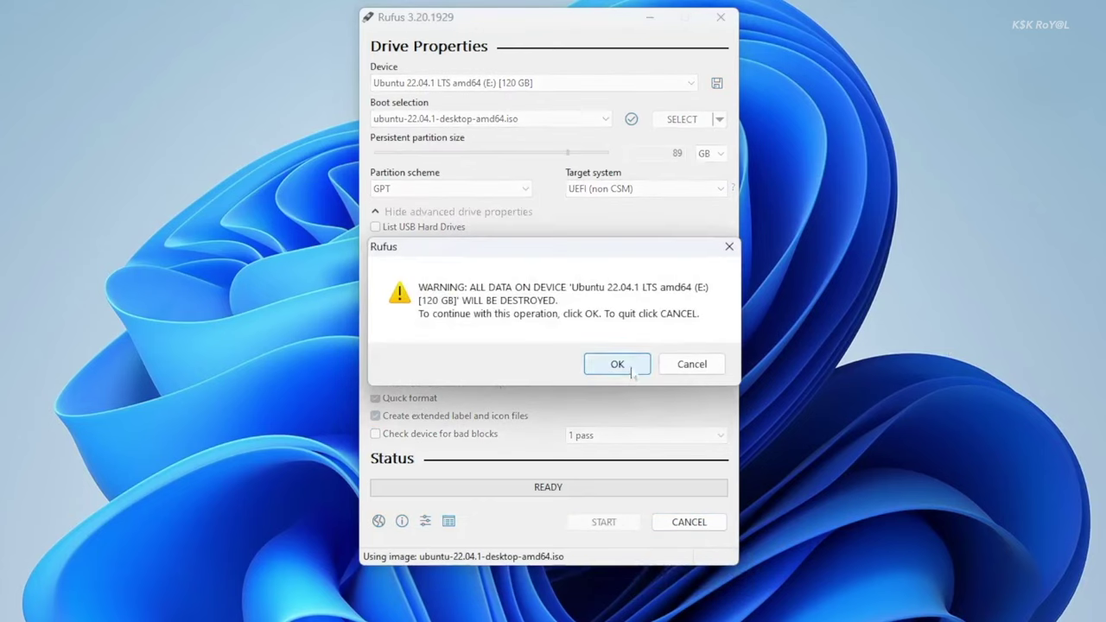
left_click(632, 369)
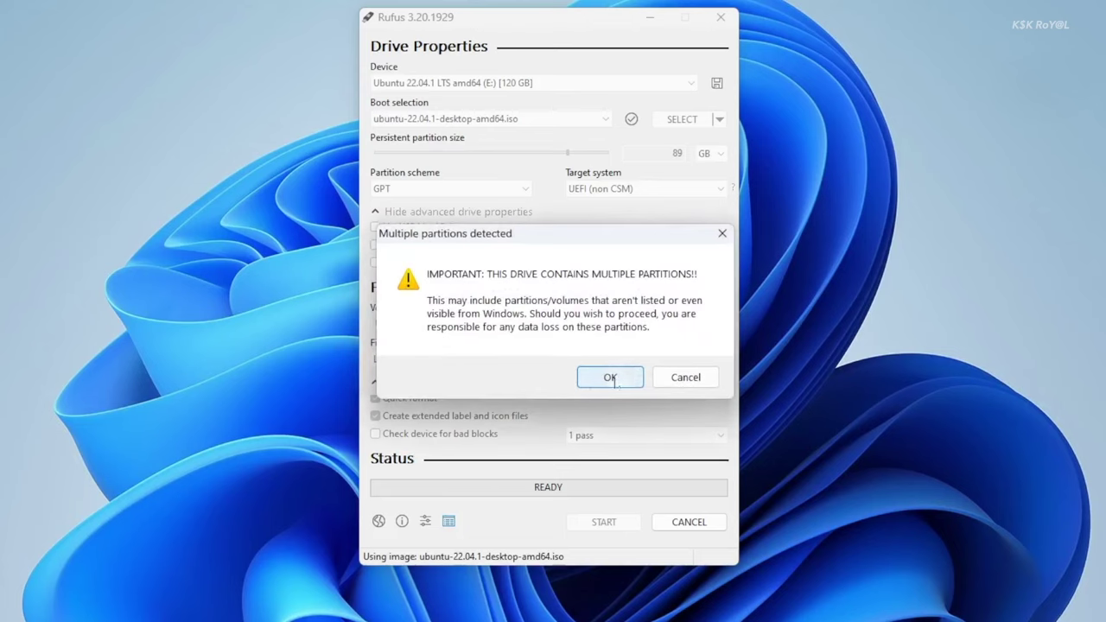
left_click(609, 378)
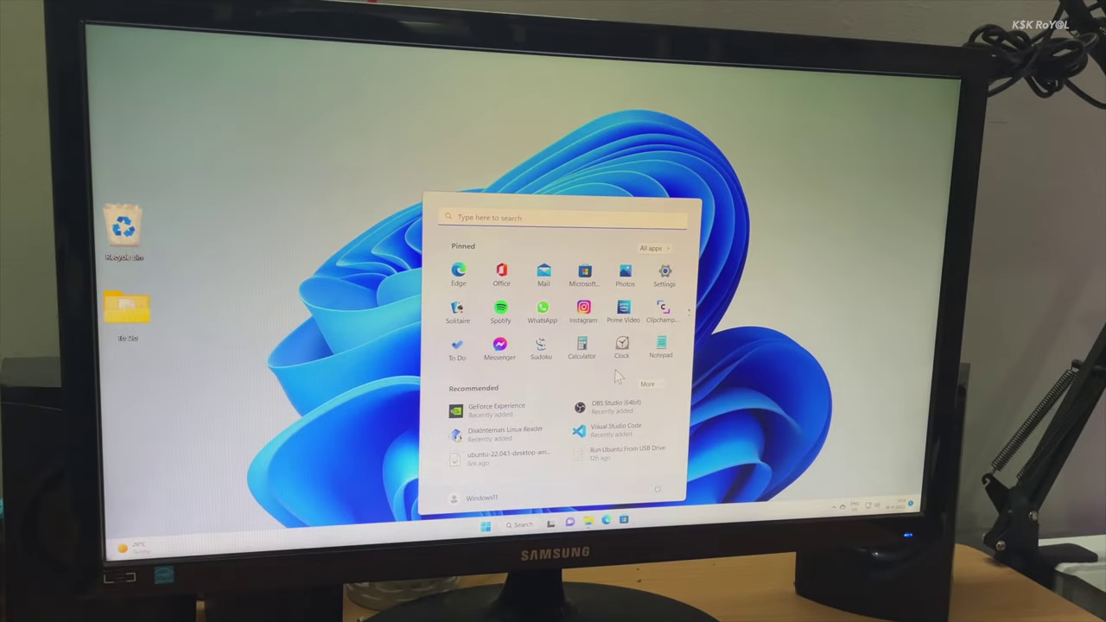
Step: Restart the PC from the Windows 11 Start menu power options
left_click(659, 493)
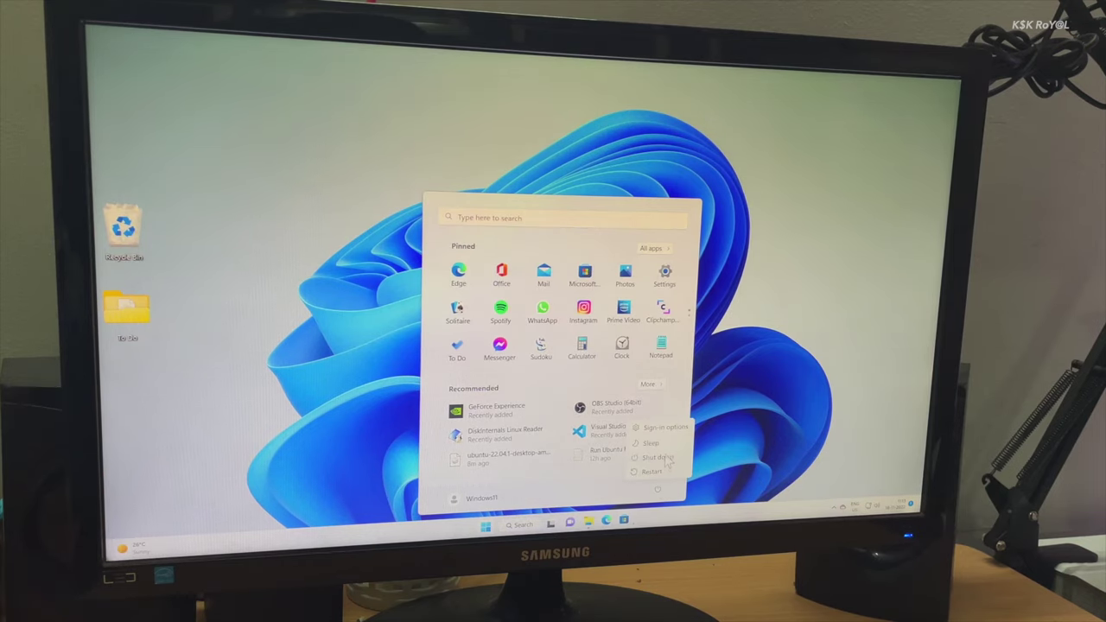
left_click(661, 459)
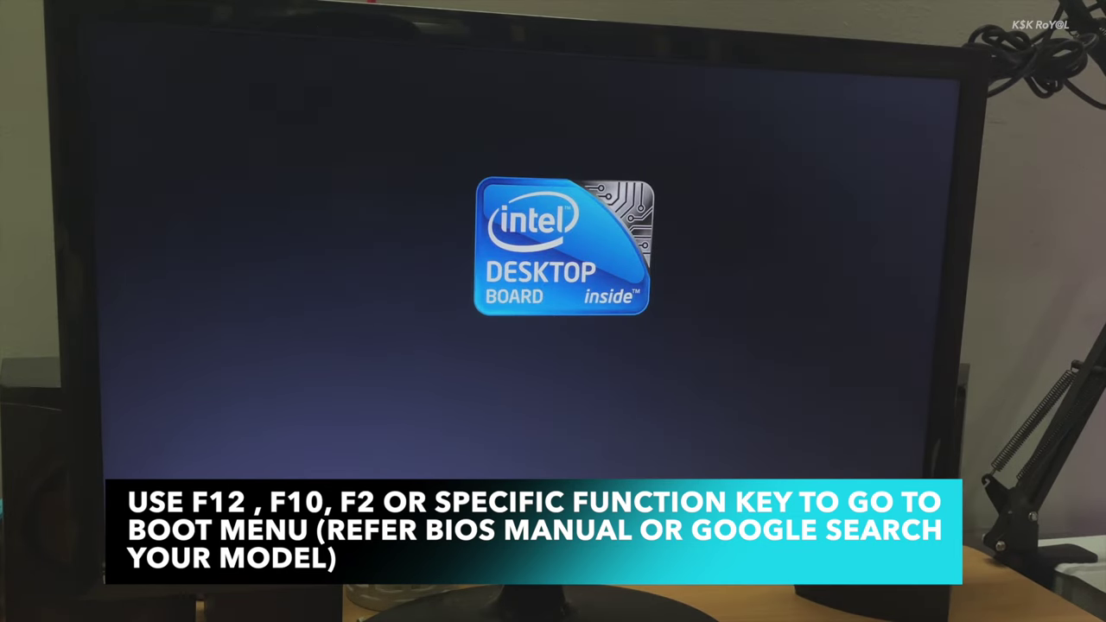
Step: Boot from the UEFI USB StoreJetTranscend drive into the Try or Install Ubuntu entry
key("F12")
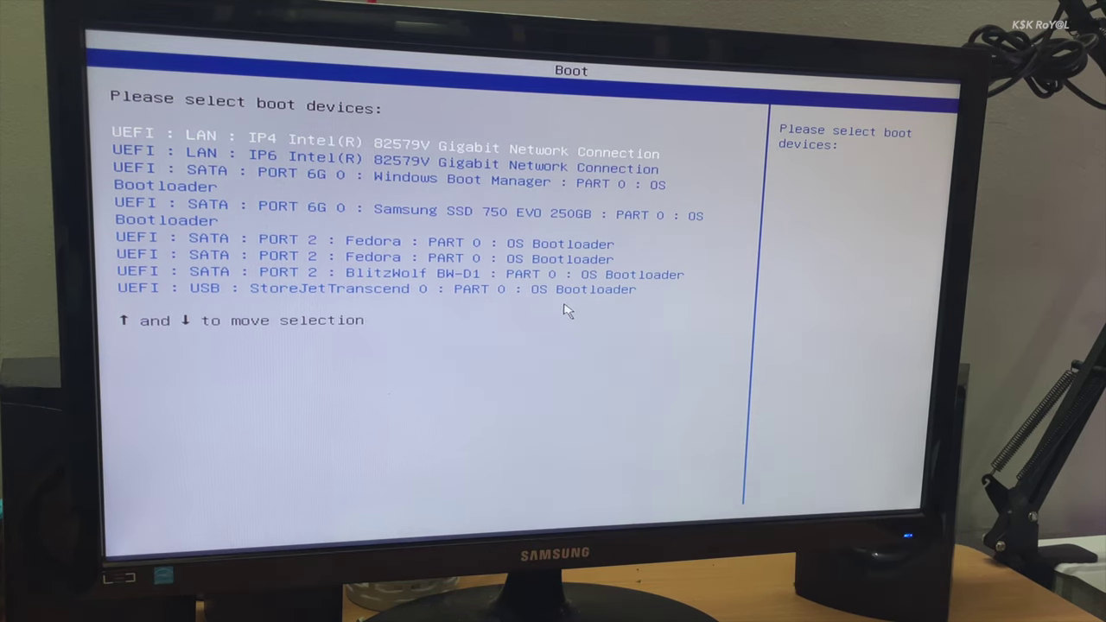
key("Down")
key("Down")
key("Down")
key("Down")
key("Down")
key("Down")
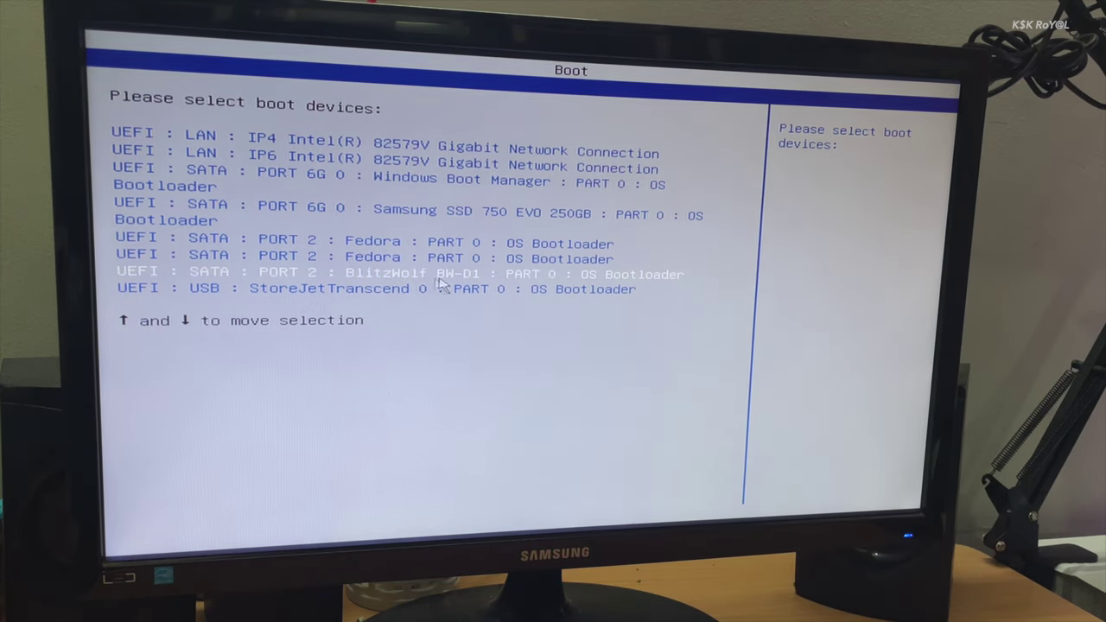
left_click(409, 292)
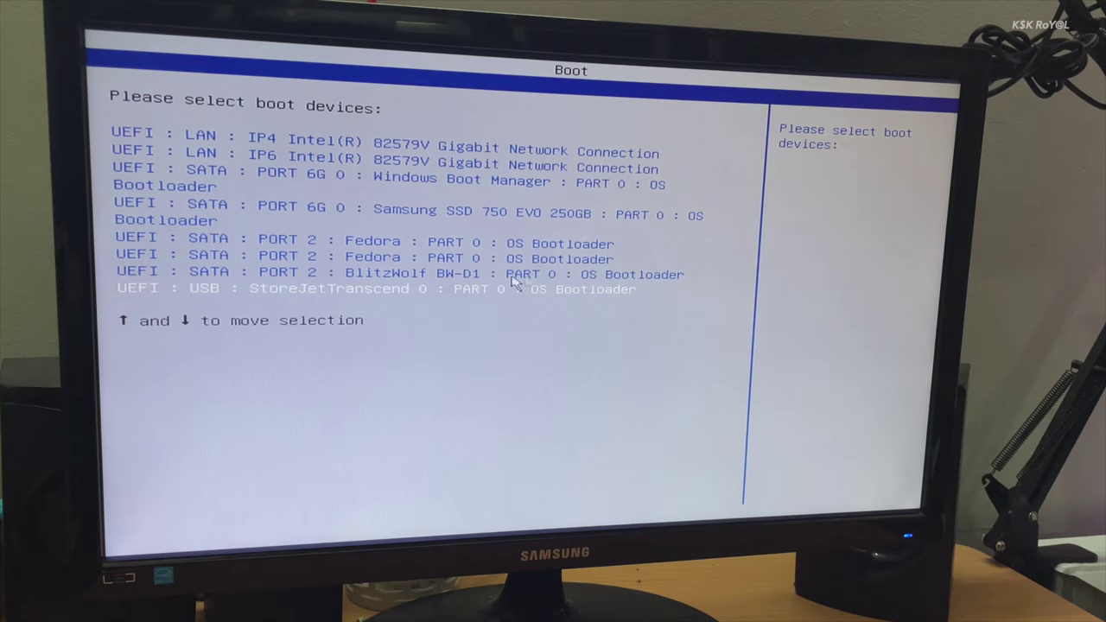
left_click(222, 292)
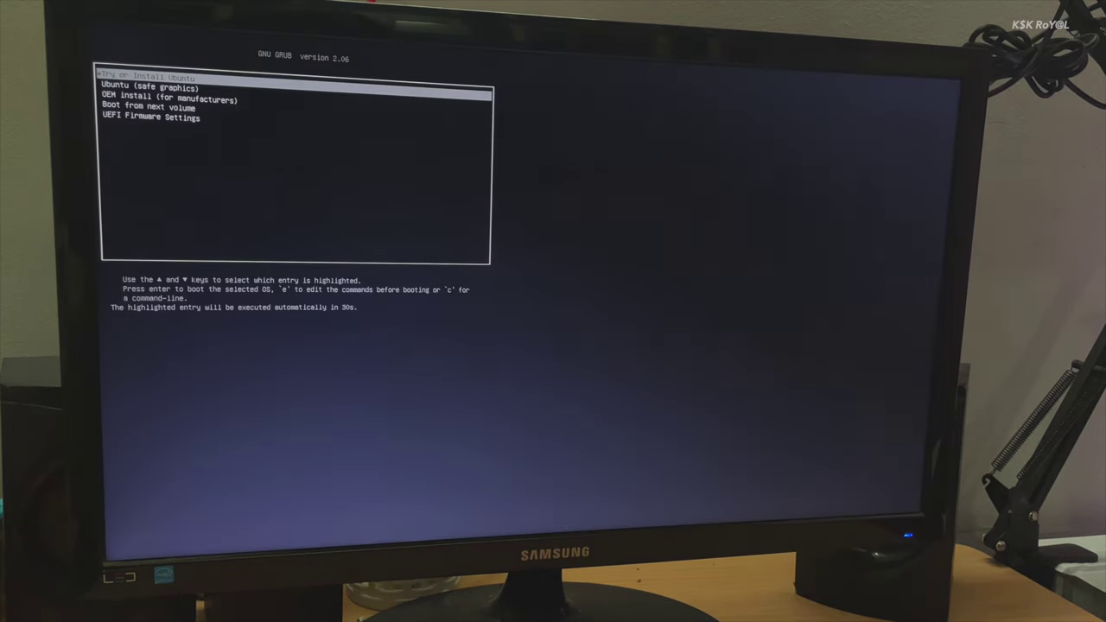
key("Up")
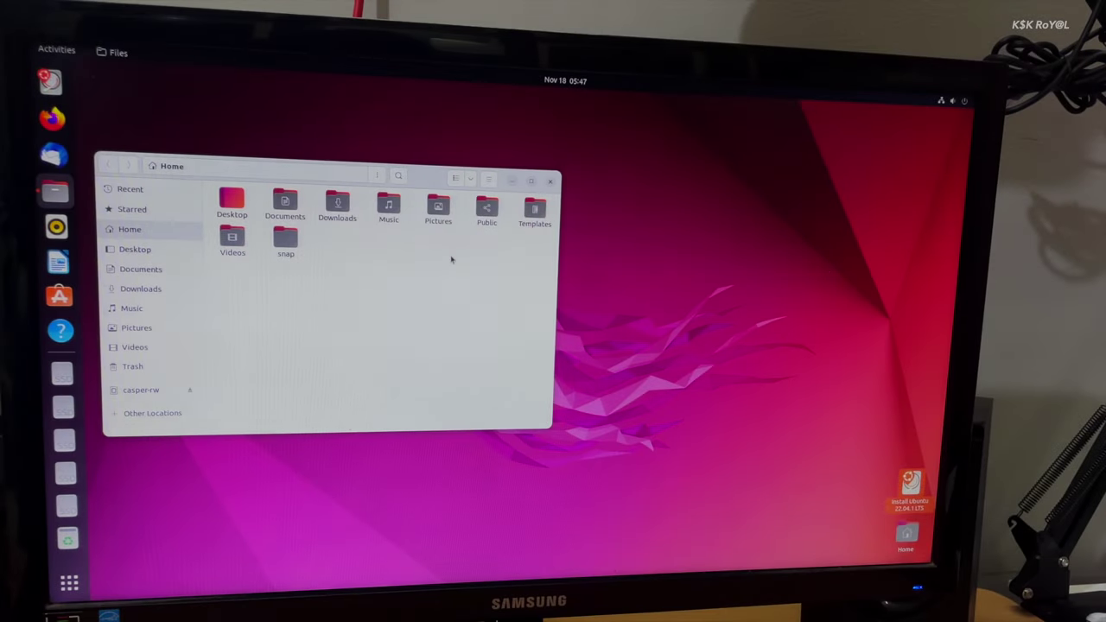
Step: Close the Files window and move the Install Ubuntu icon to the desktop centre
left_click(550, 180)
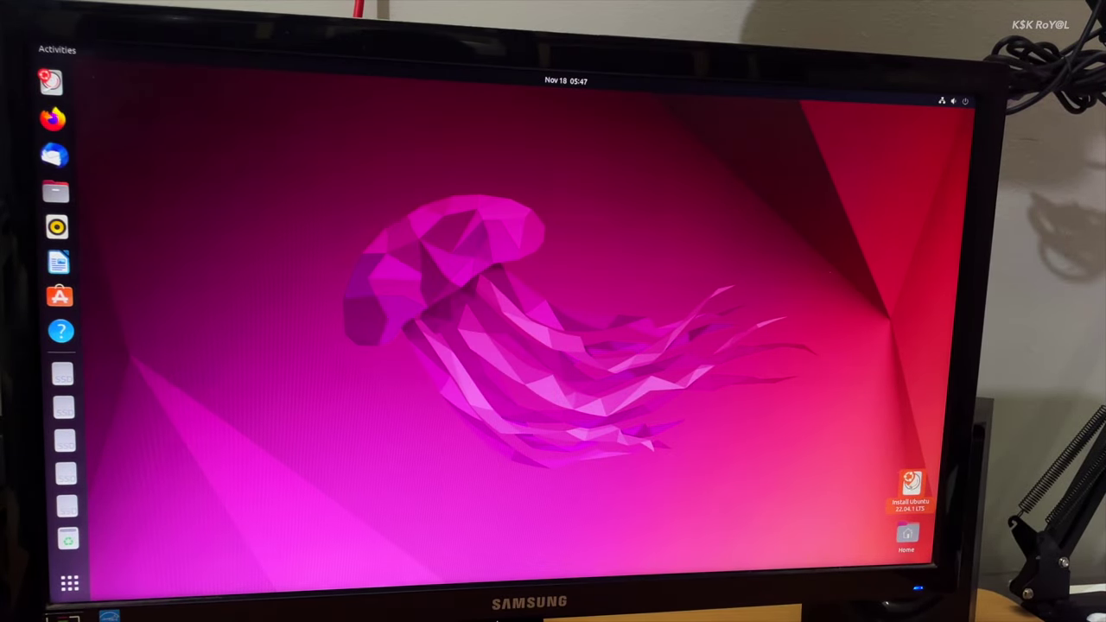
left_click_drag(910, 488, 463, 274)
left_click_drag(316, 152, 534, 371)
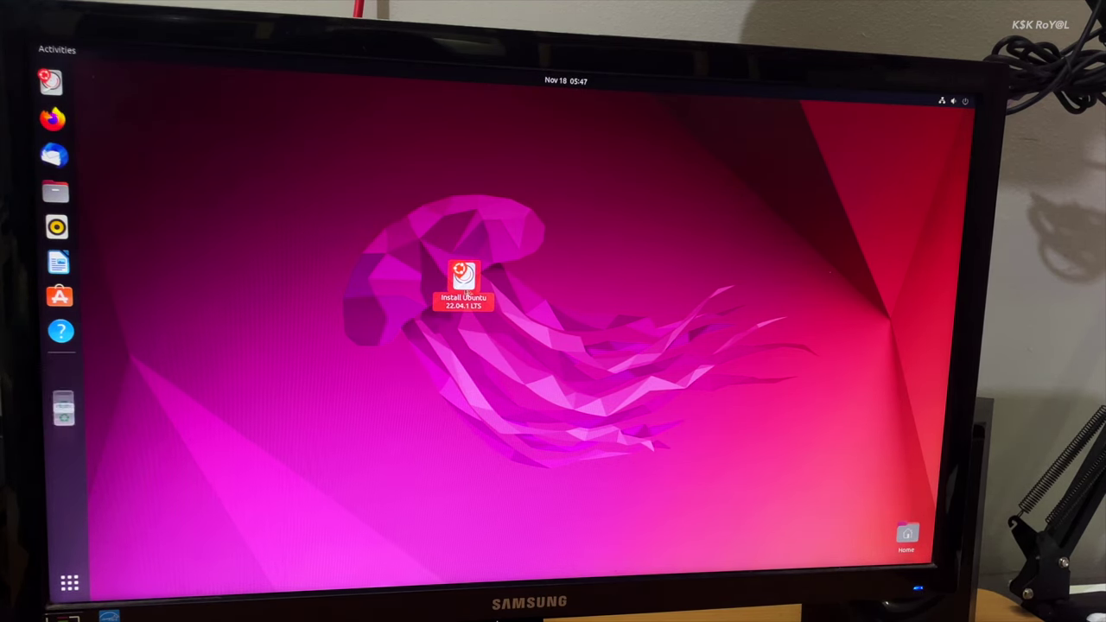
Step: Launch and quit the Ubuntu installer, then open a Terminal with Ctrl+Alt+T
double_click(466, 294)
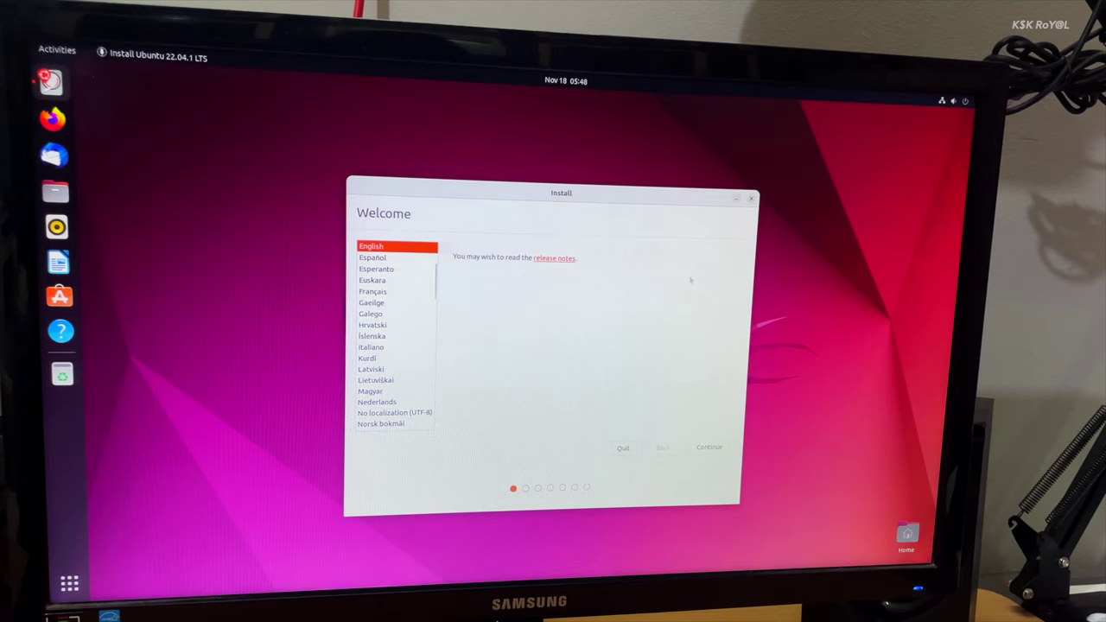
left_click(750, 199)
left_click(628, 368)
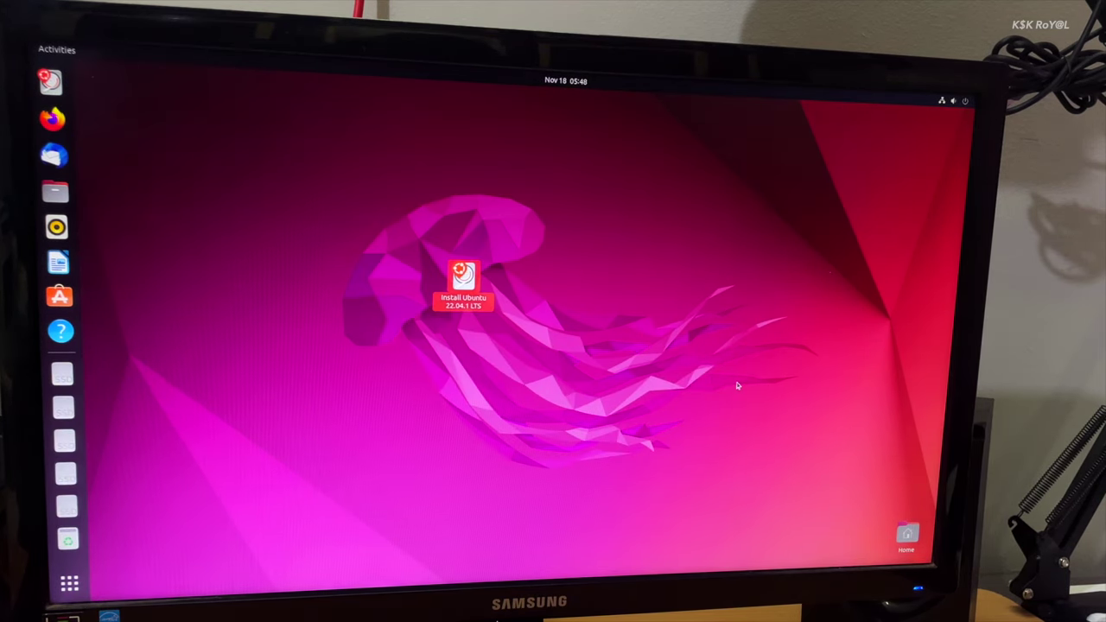
key("ctrl+alt+t")
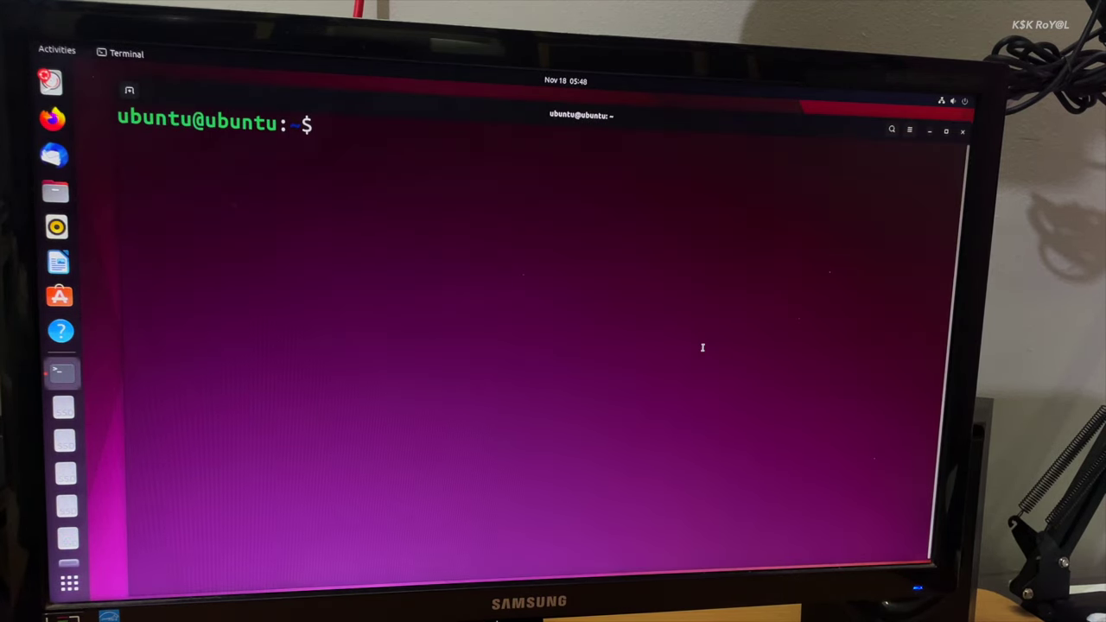
Step: Refresh the package lists with sudo apt update
type("sudo apt update")
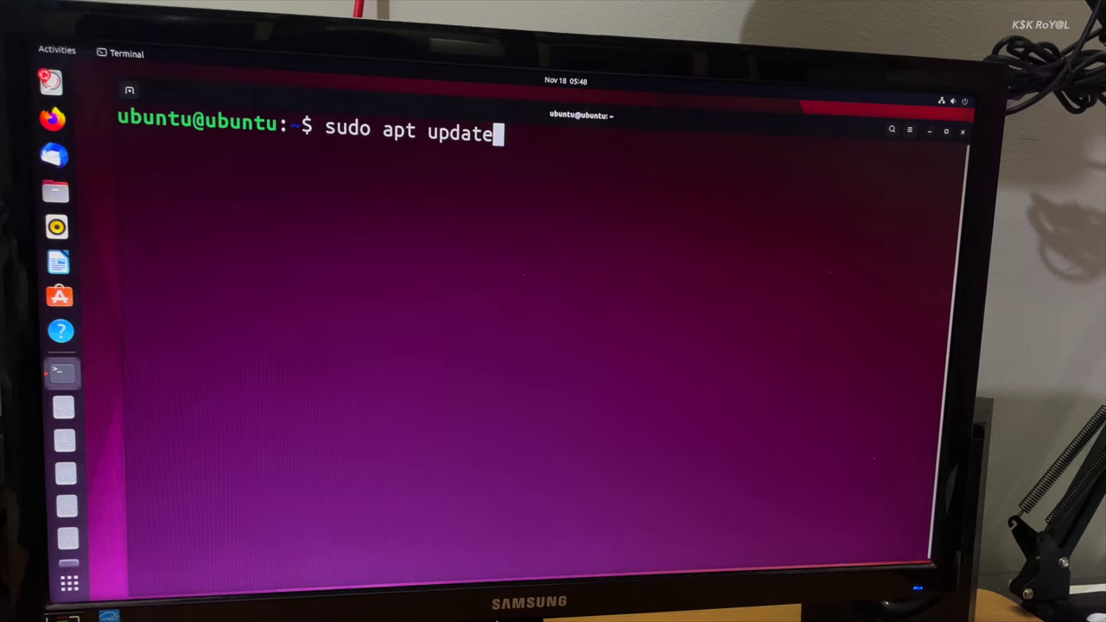
key("Return")
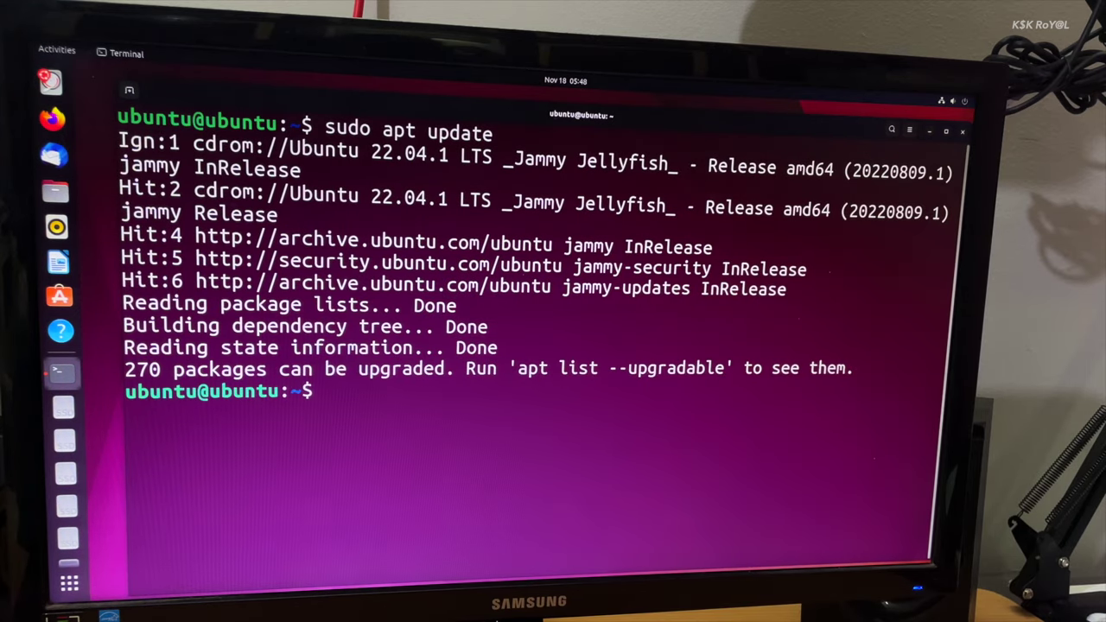
key("ctrl+l")
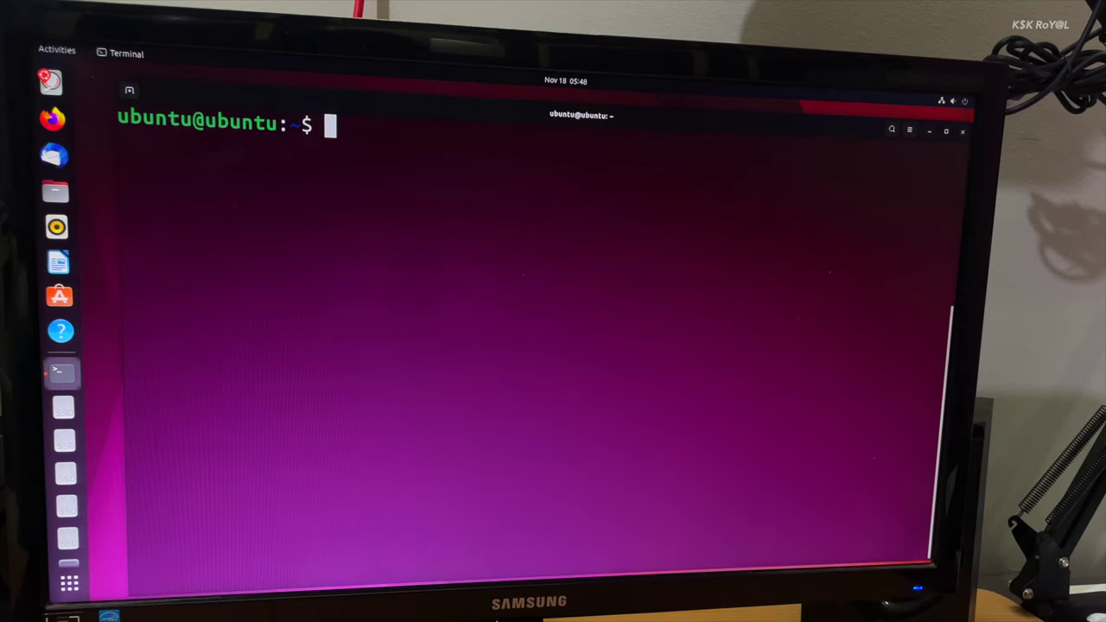
Step: Enable the universe and multiverse repositories with sudo add-apt-repository
type("sudo add-apt-")
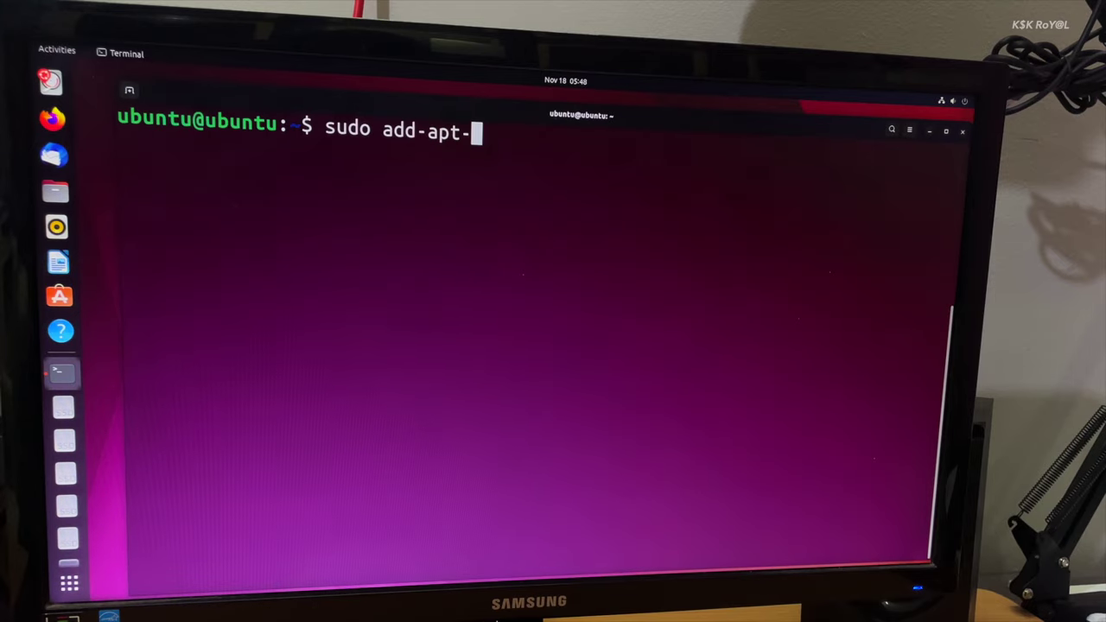
type("repository universe")
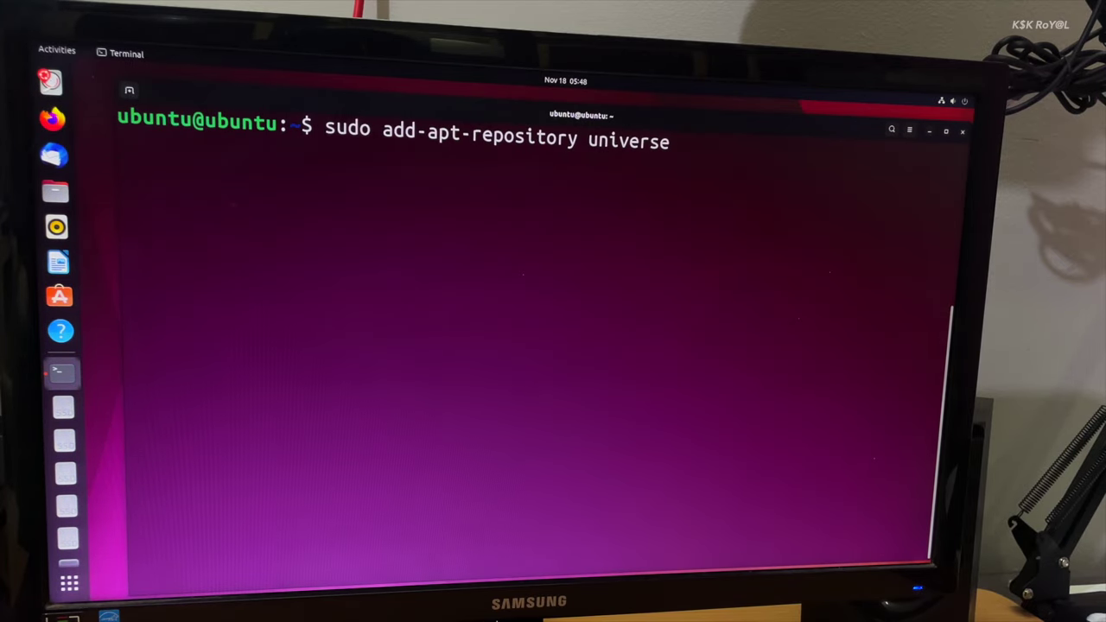
key("Return")
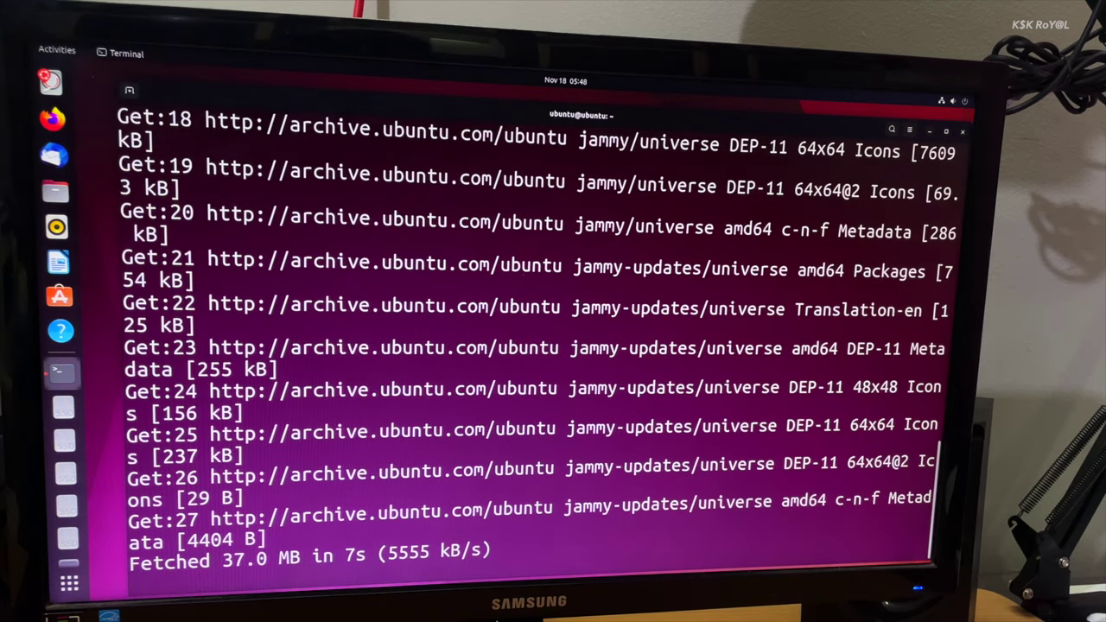
key("ctrl+l")
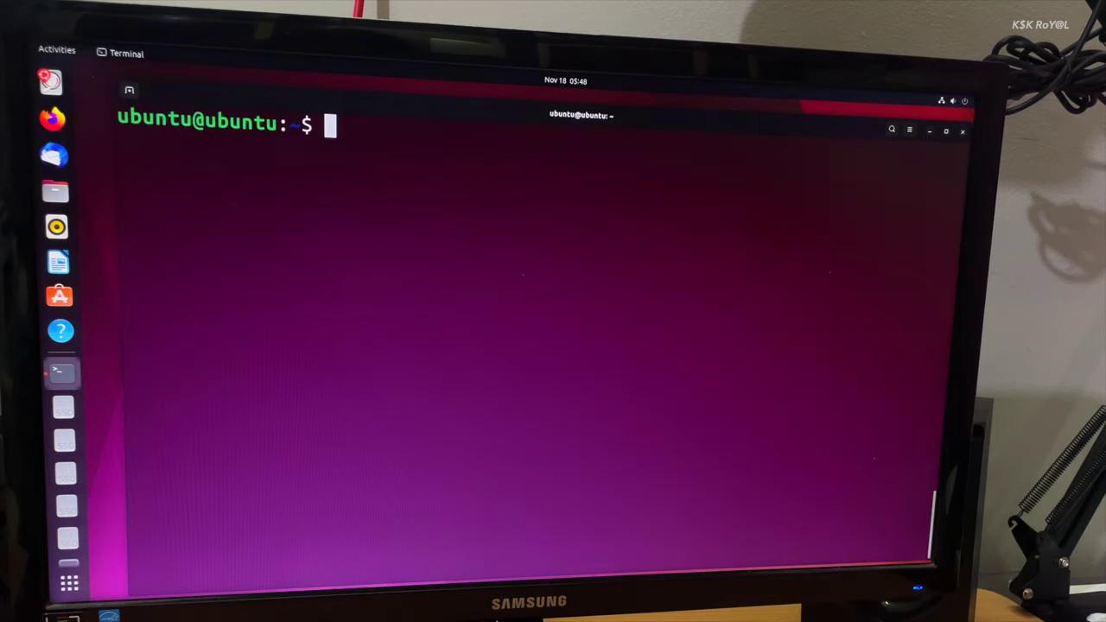
type("sudo add-apt-repository univers")
key("BackSpace")
key("BackSpace")
key("BackSpace")
key("BackSpace")
key("BackSpace")
key("BackSpace")
key("BackSpace")
type("multiverse")
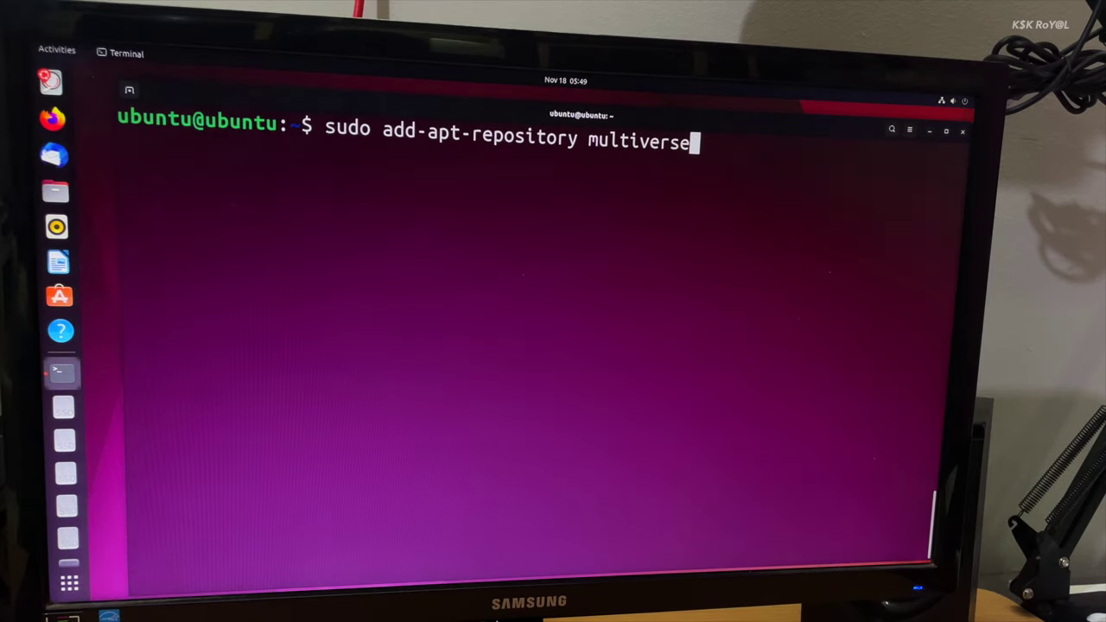
key("Return")
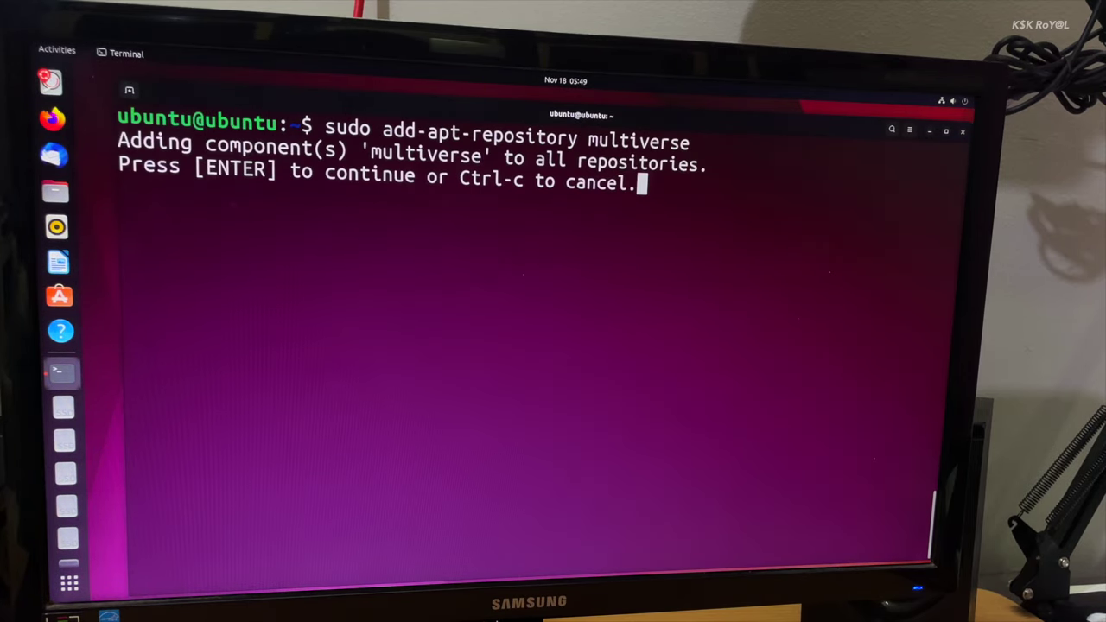
key("Return")
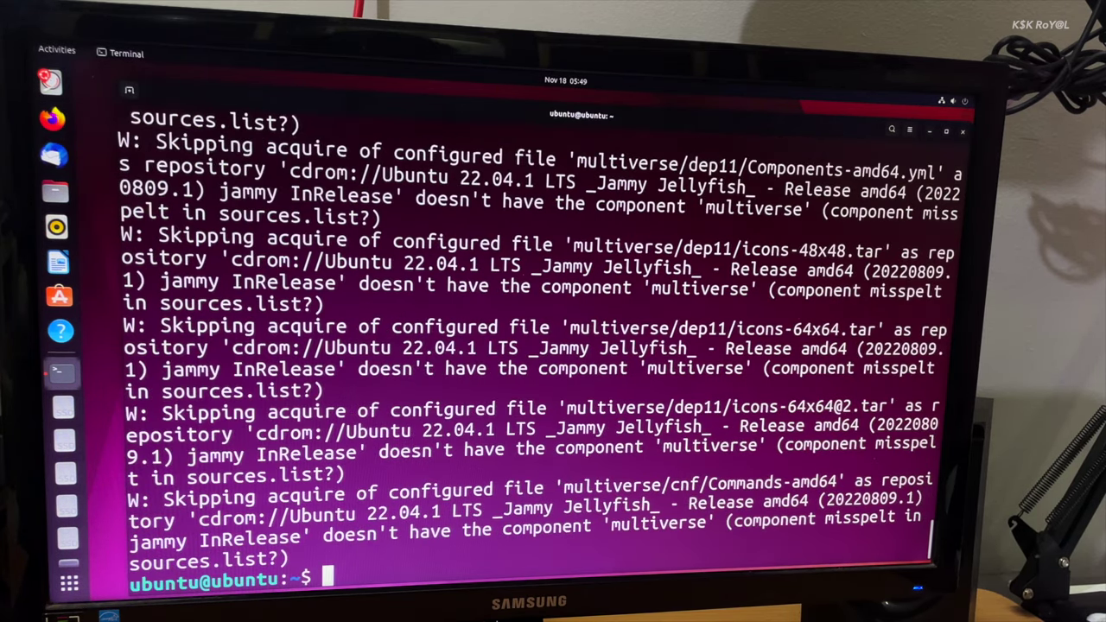
Step: Install neofetch, git, clang and npm, then run neofetch
key("ctrl+l")
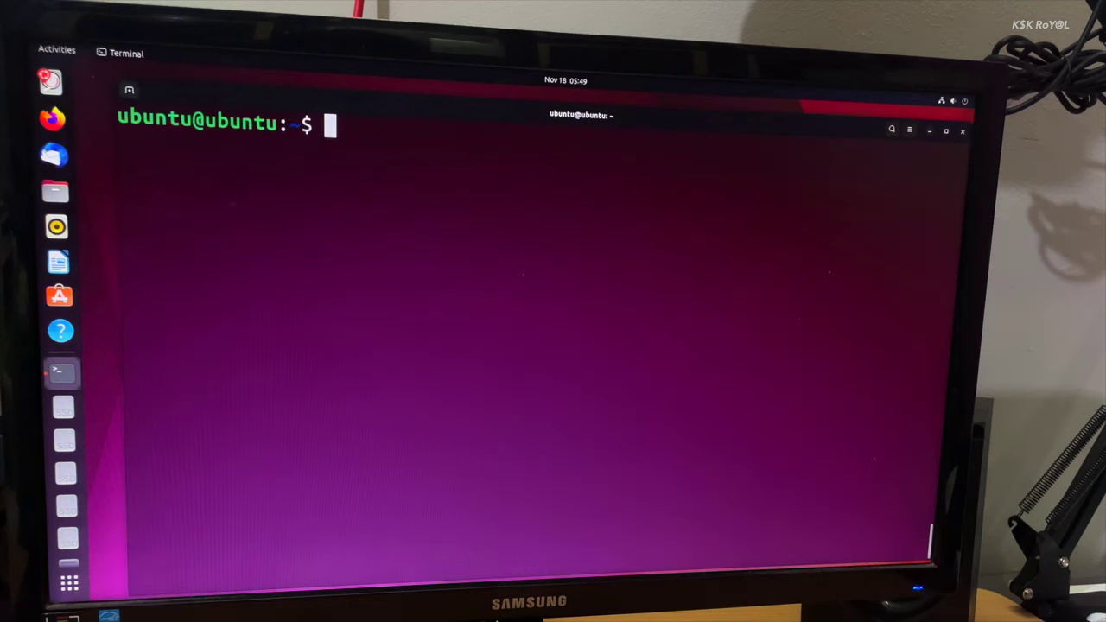
key("Up")
key("Up")
key("Up")
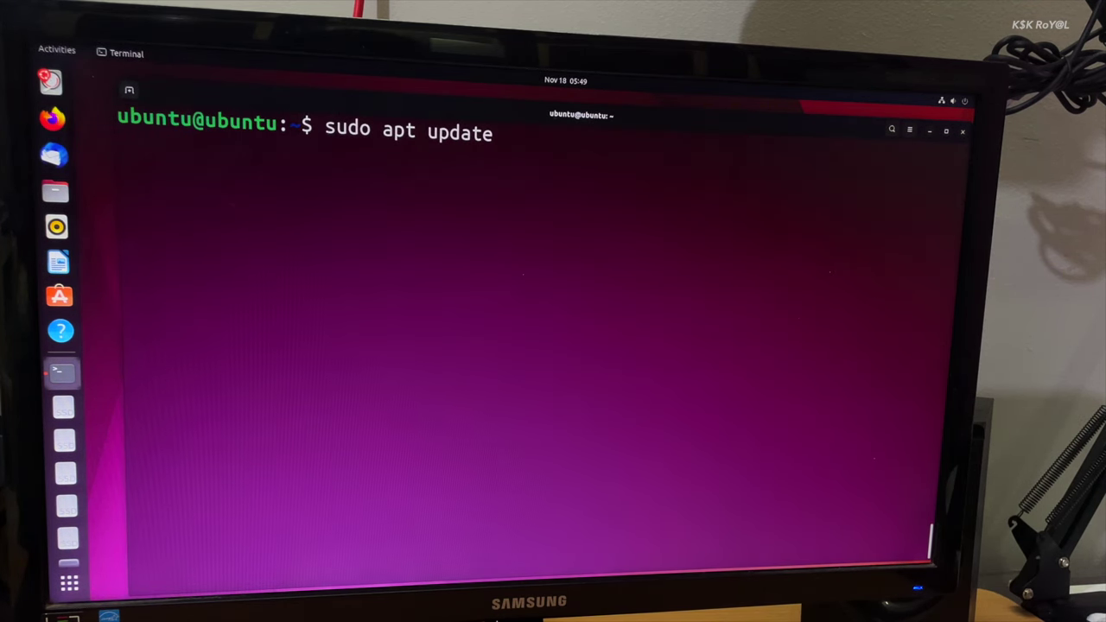
key("Return")
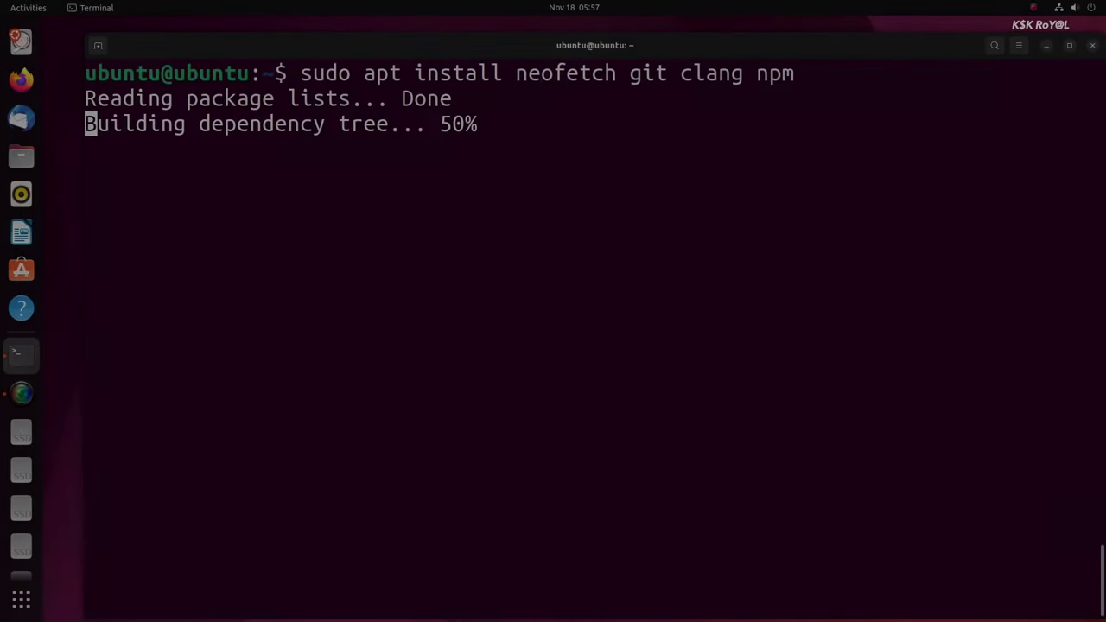
key("Return")
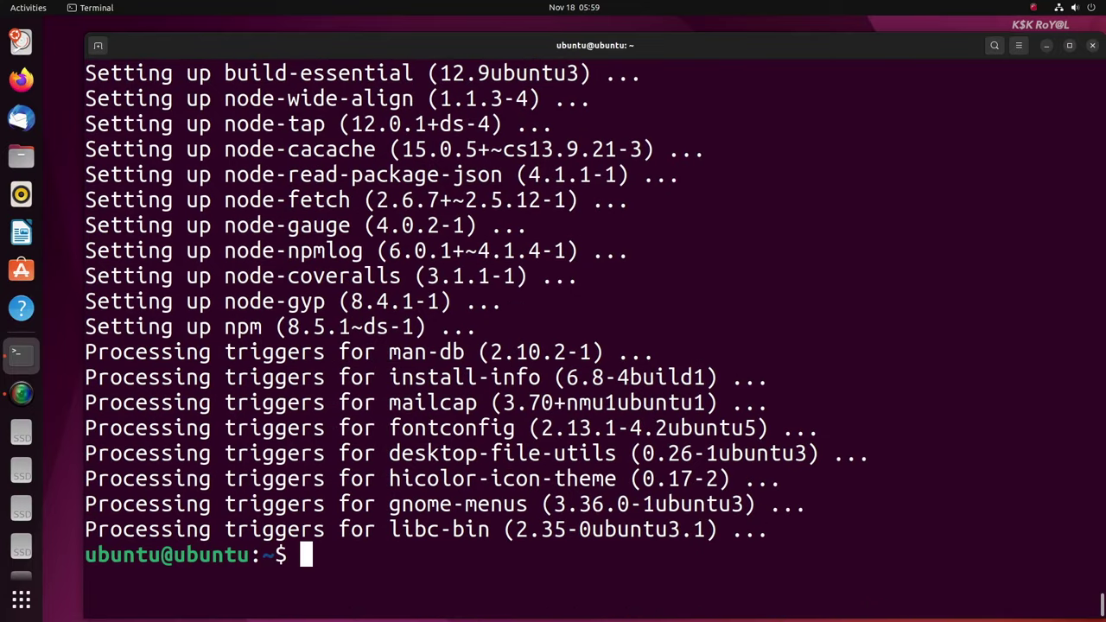
key("ctrl+l")
type("neofetch")
key("Return")
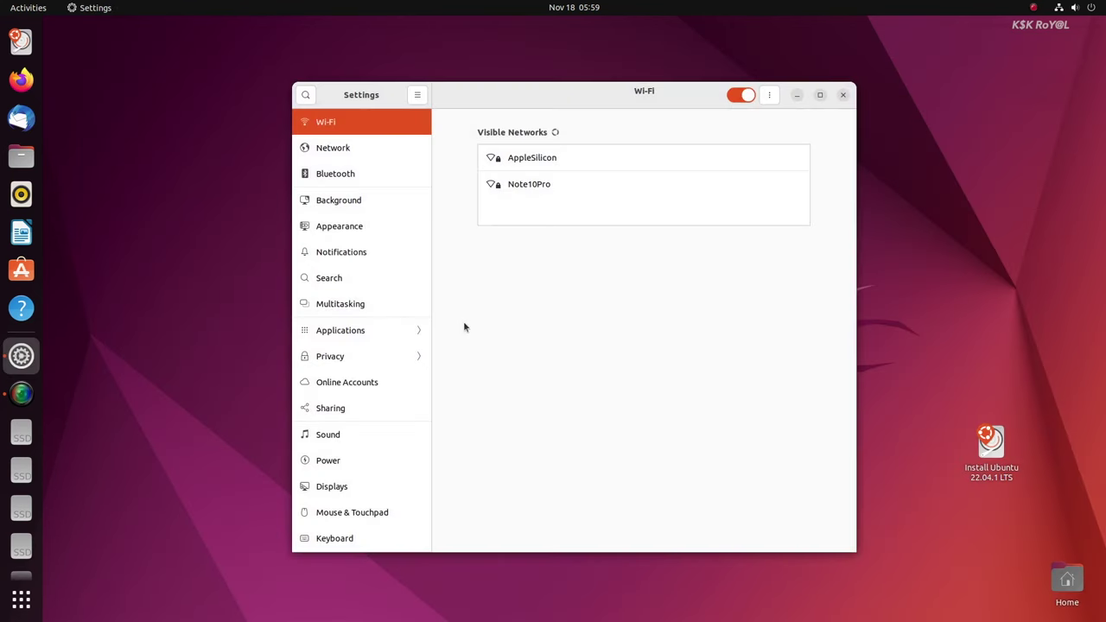
Step: Set a pink accent, Panel mode off, dock icon size 64 and the Dark style in Appearance
left_click(389, 227)
scroll(554, 432, "down", 1)
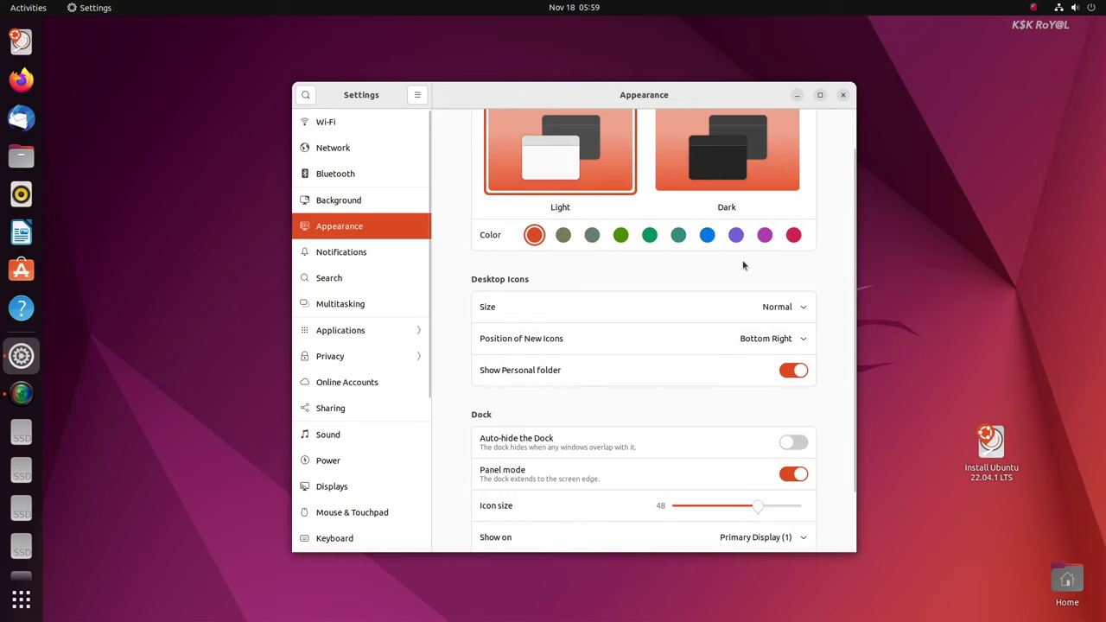
left_click(793, 234)
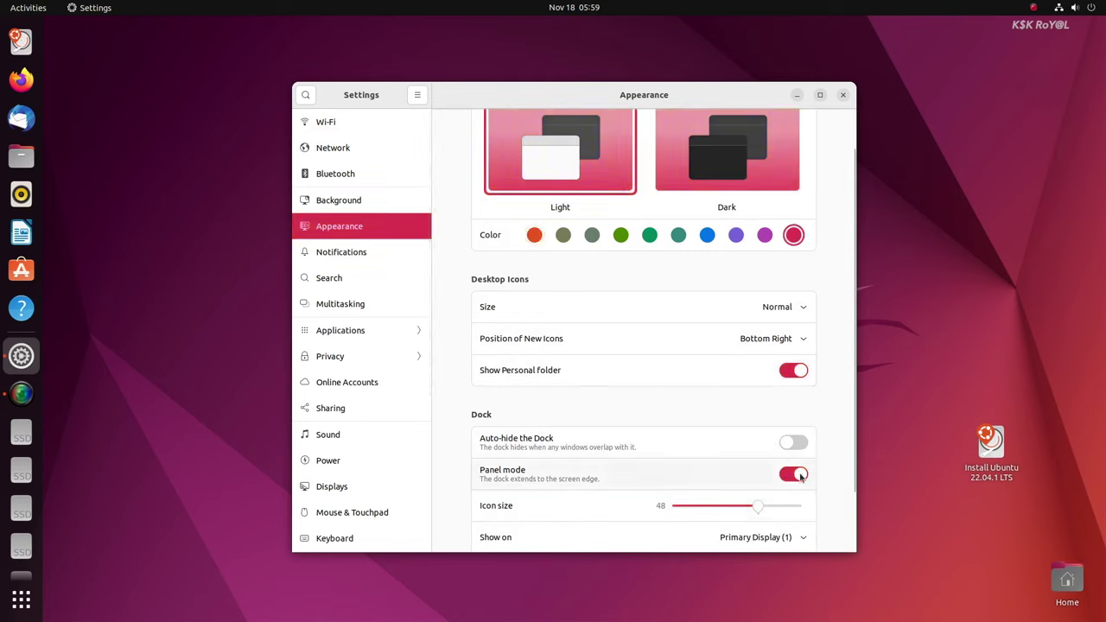
left_click(728, 469)
scroll(725, 467, "down", 1)
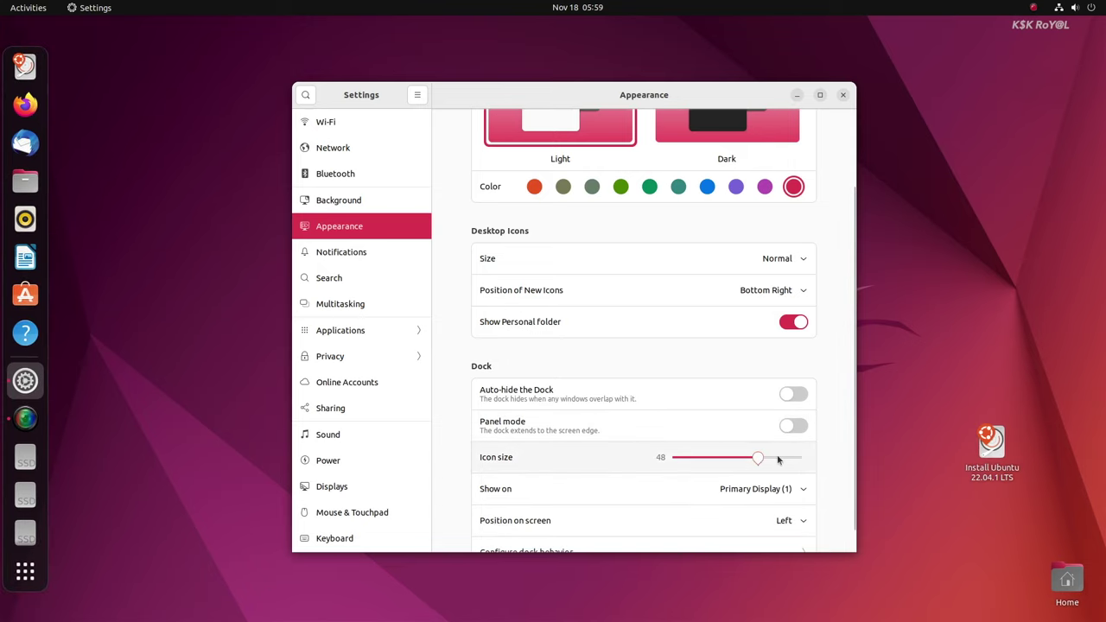
left_click_drag(777, 460, 812, 456)
scroll(717, 380, "up", 1)
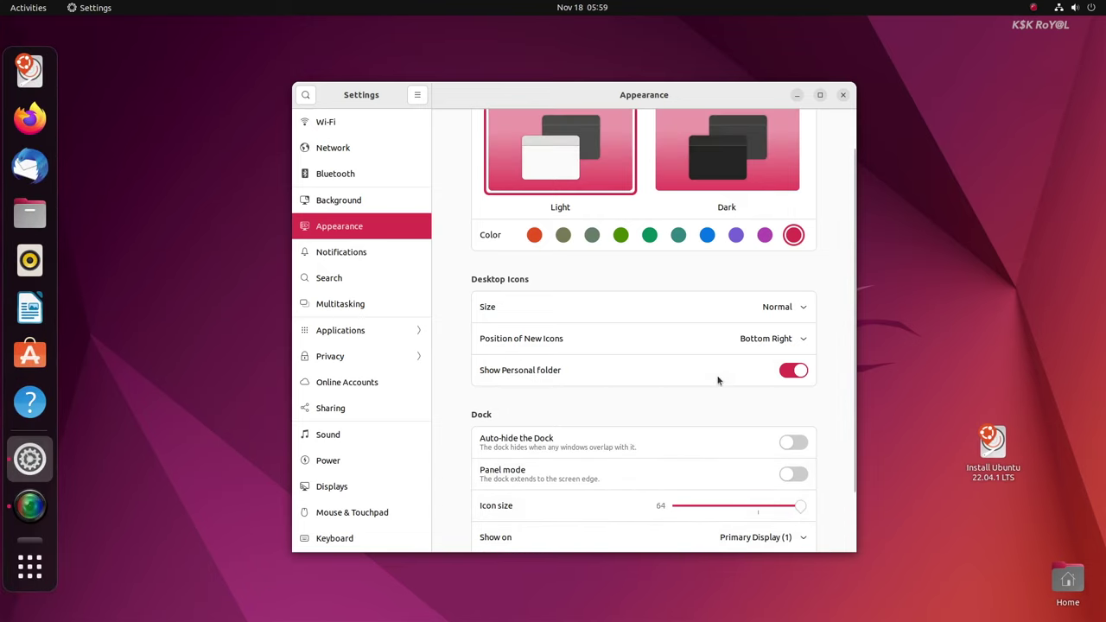
scroll(717, 380, "up", 1)
left_click(743, 219)
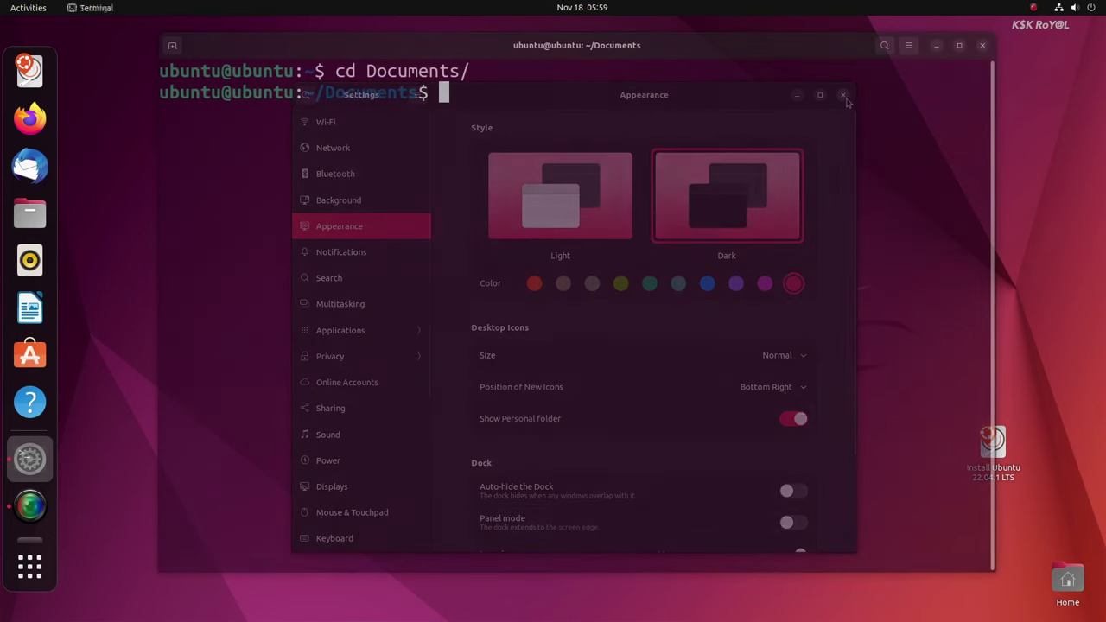
Step: Create the c, java, js and python folders in Documents with mkdir
type("ls")
key("Return")
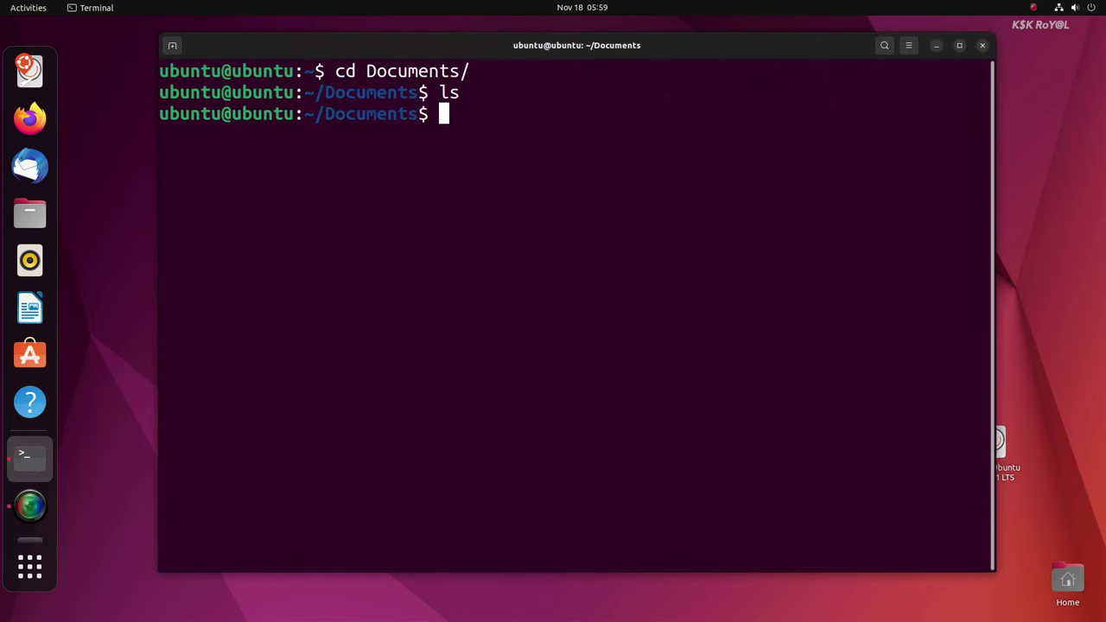
type("mkdir ")
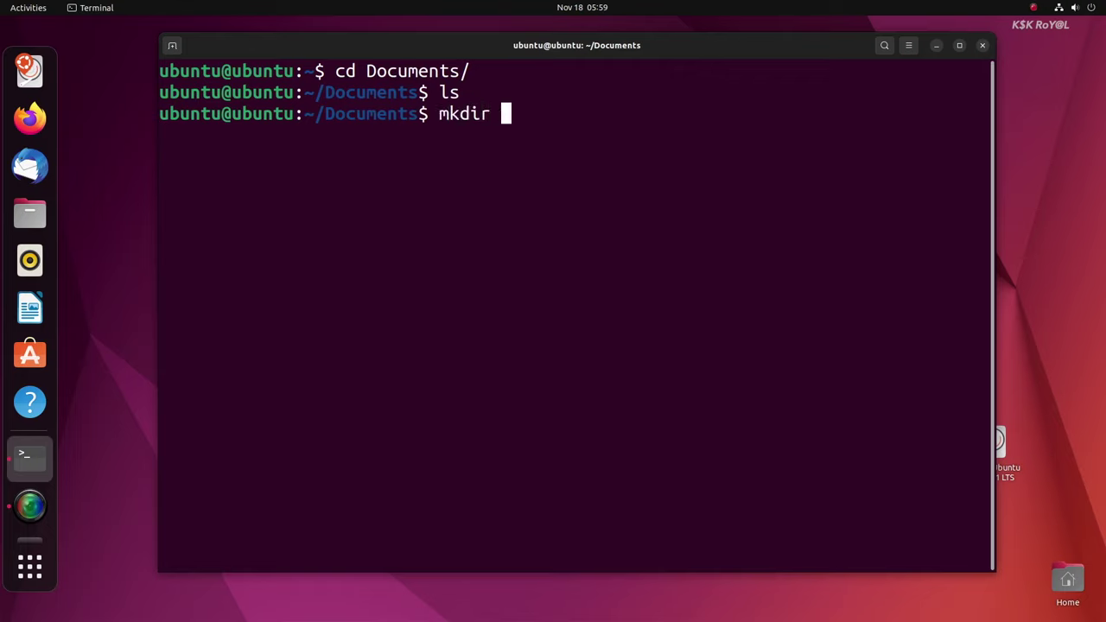
type("c java js py")
type("thon")
key("Return")
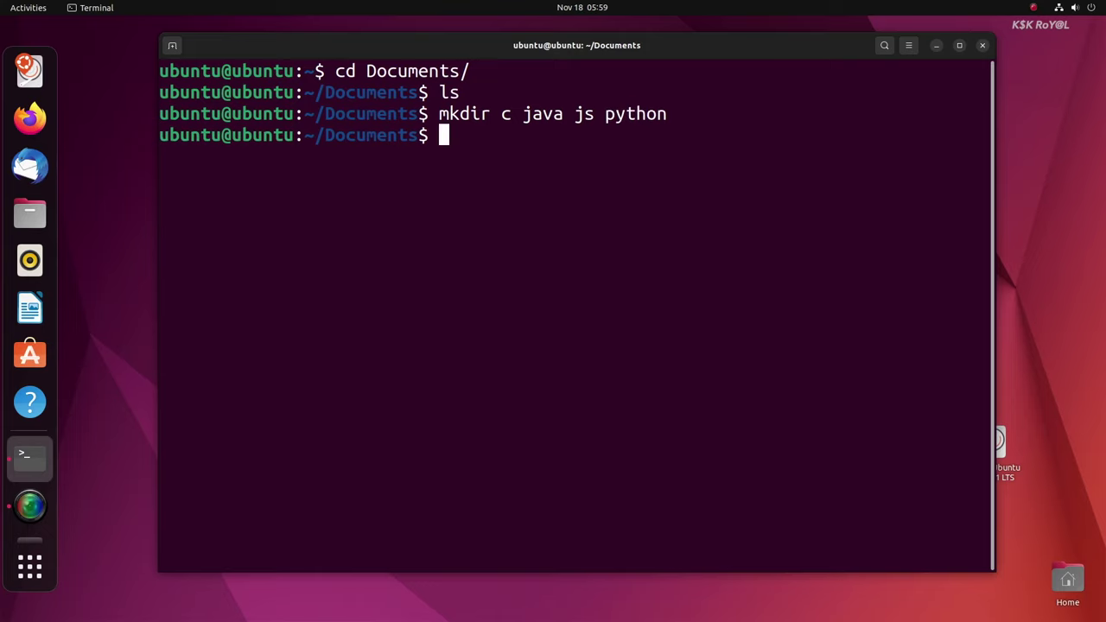
type("ls")
key("Return")
double_click(324, 156)
left_click(528, 229)
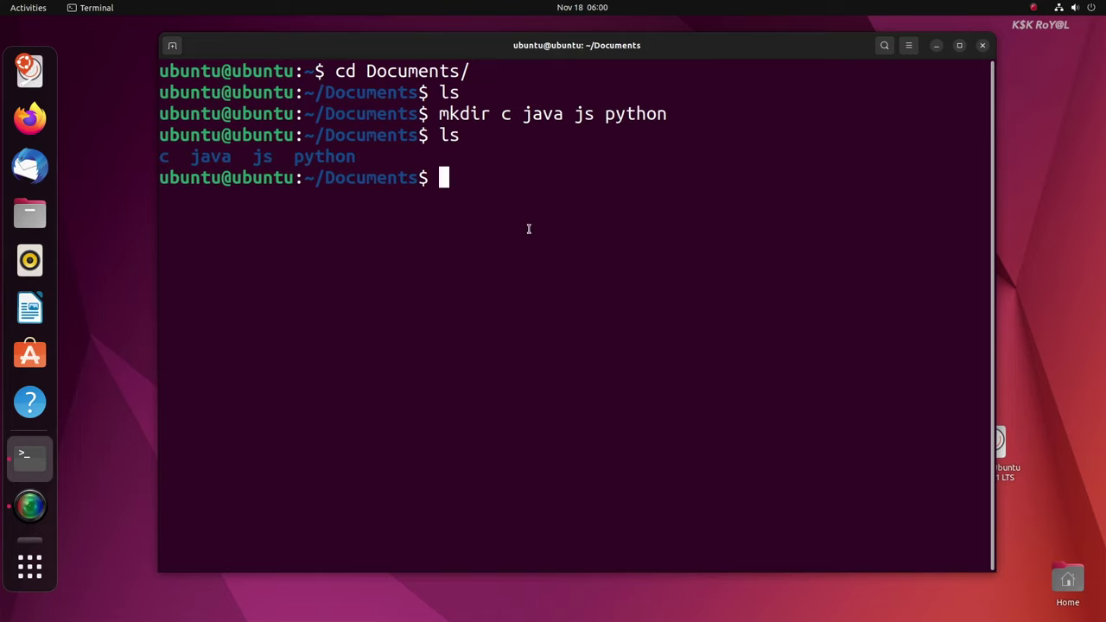
Step: Create empty file.c, file.java, file.py and file.js, then list them with ls -lh
type("touch file.c file.java file.py file.js")
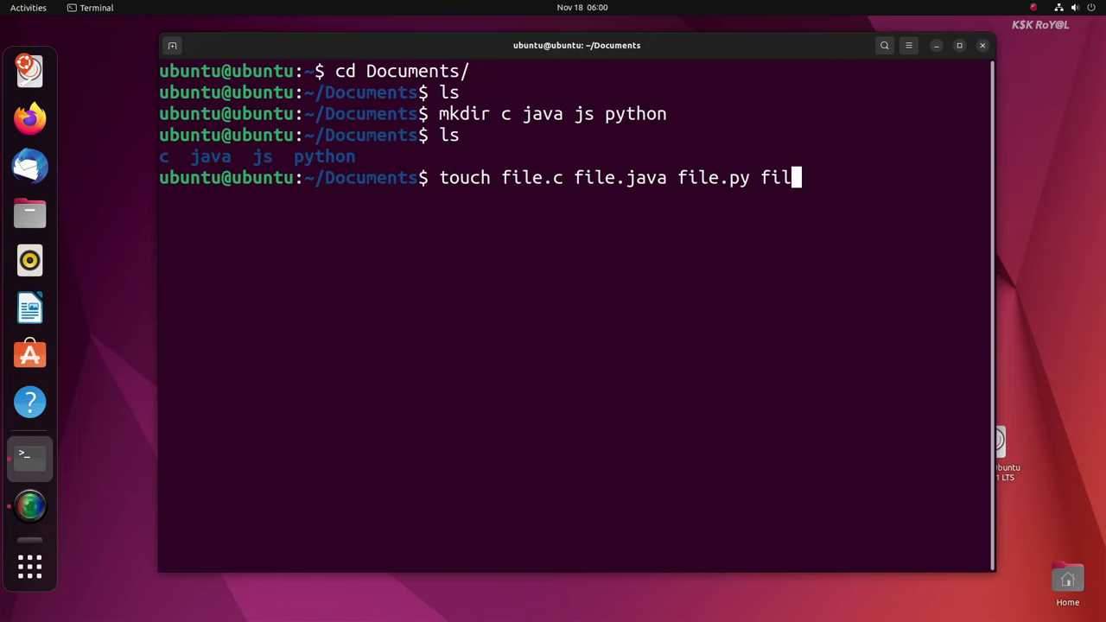
key("Return")
type("ls -lh")
key("Return")
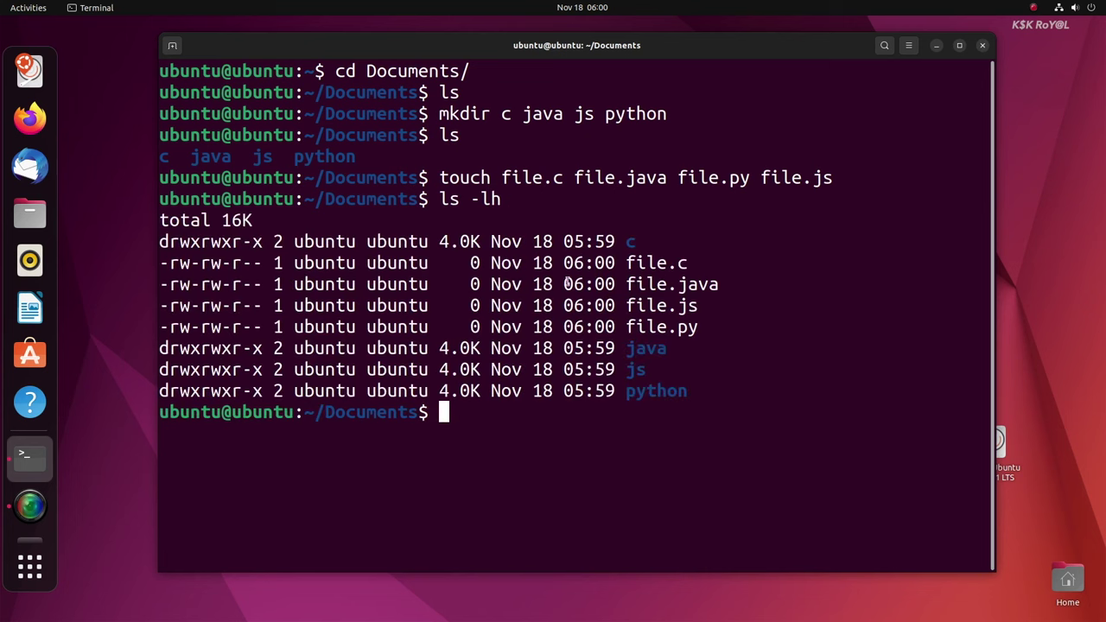
left_click_drag(660, 265, 644, 304)
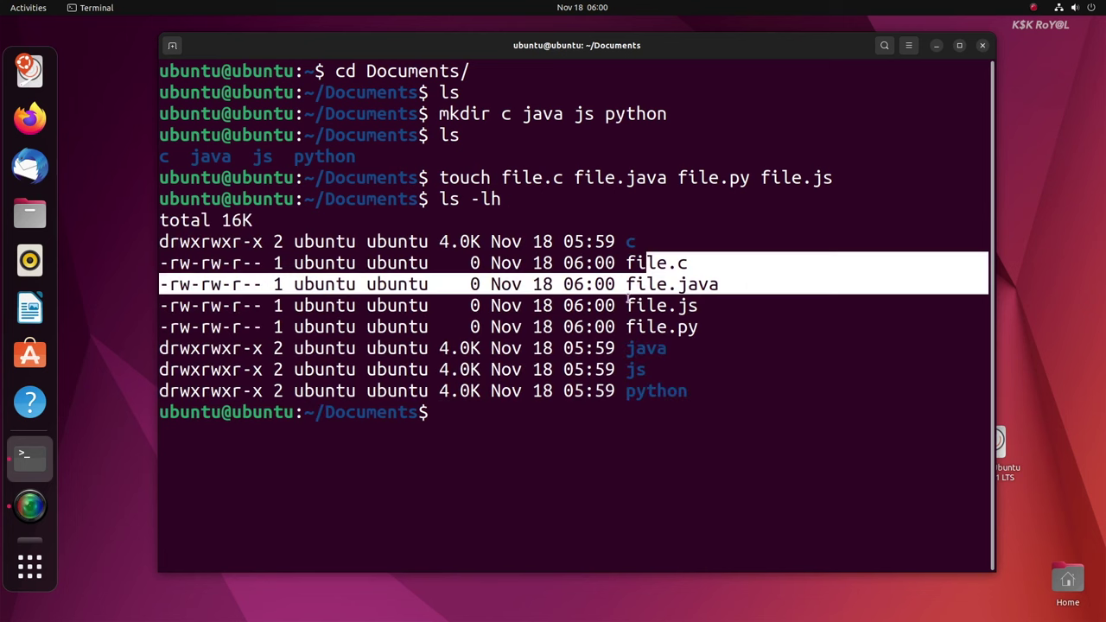
left_click_drag(696, 388, 136, 246)
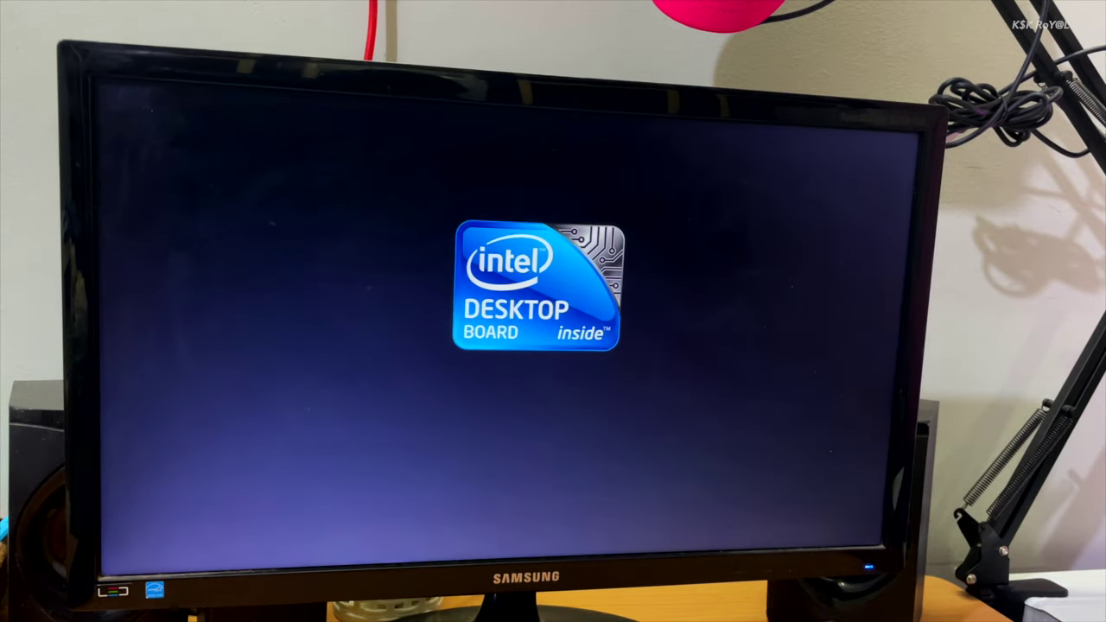
Step: Boot again from the USB StoreJetTranscend drive through the F10 boot menu
key("F10")
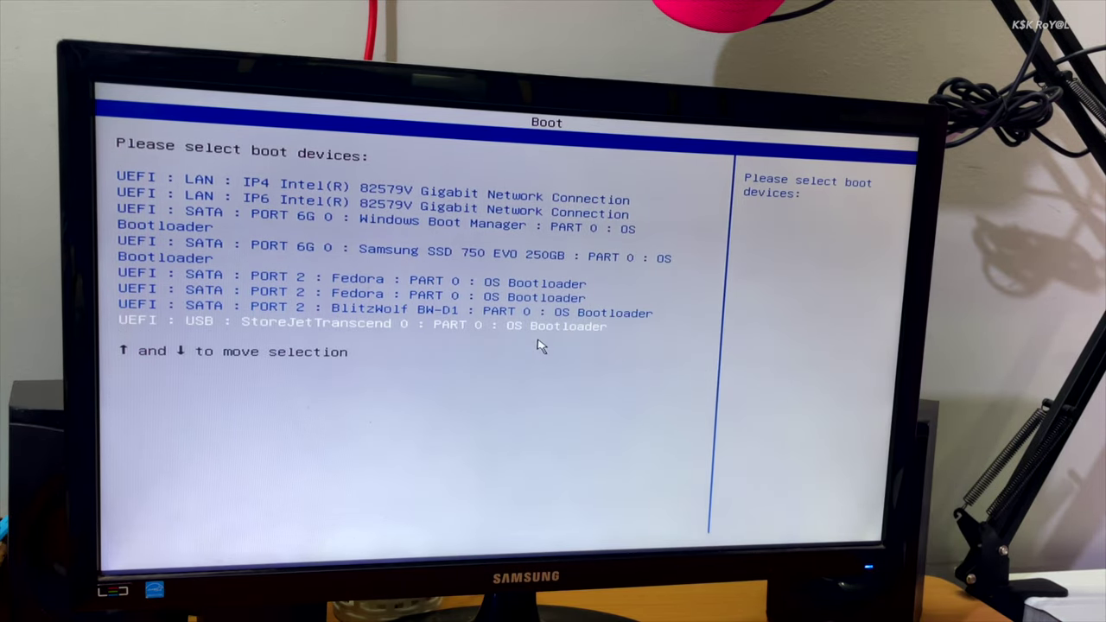
key("Return")
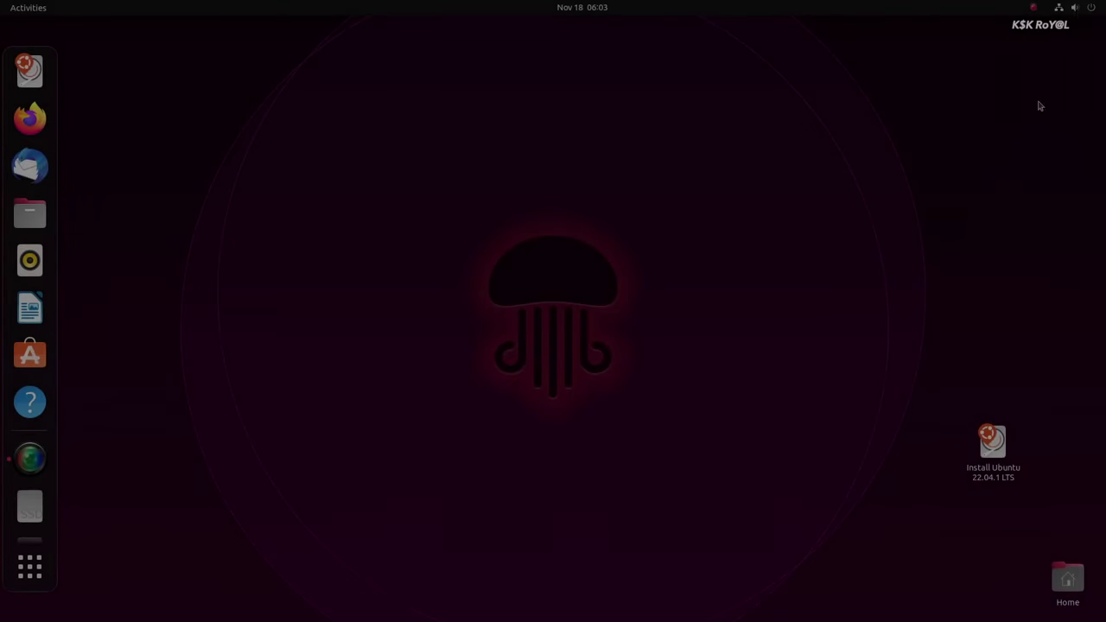
Step: Inspect the wired network and power mode options in the system status menu
left_click(1075, 7)
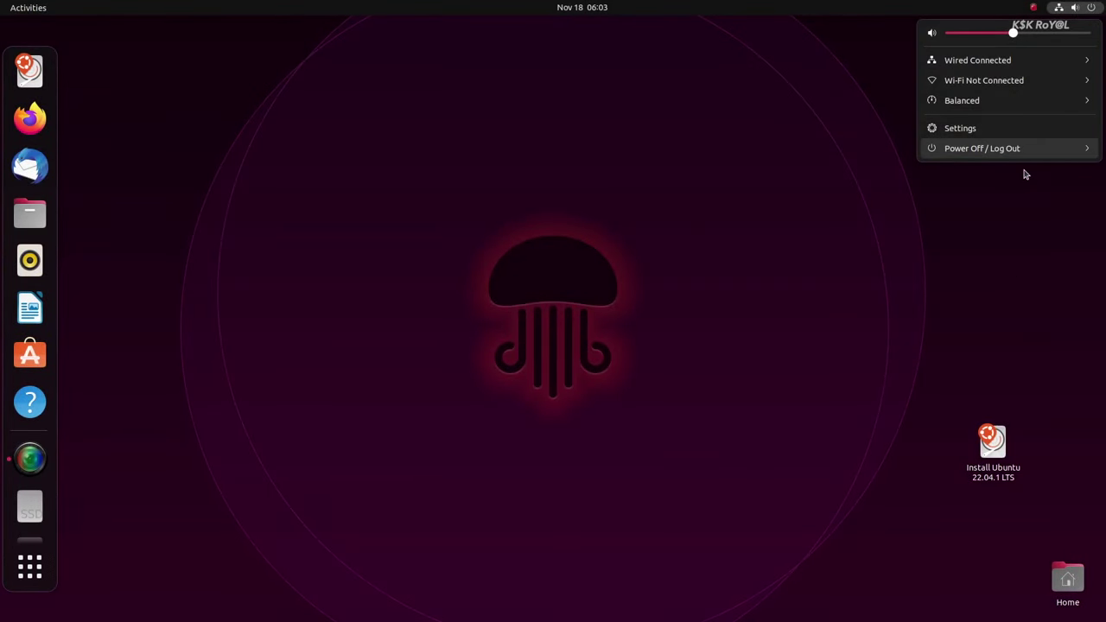
left_click(1046, 62)
left_click(1027, 144)
left_click(696, 302)
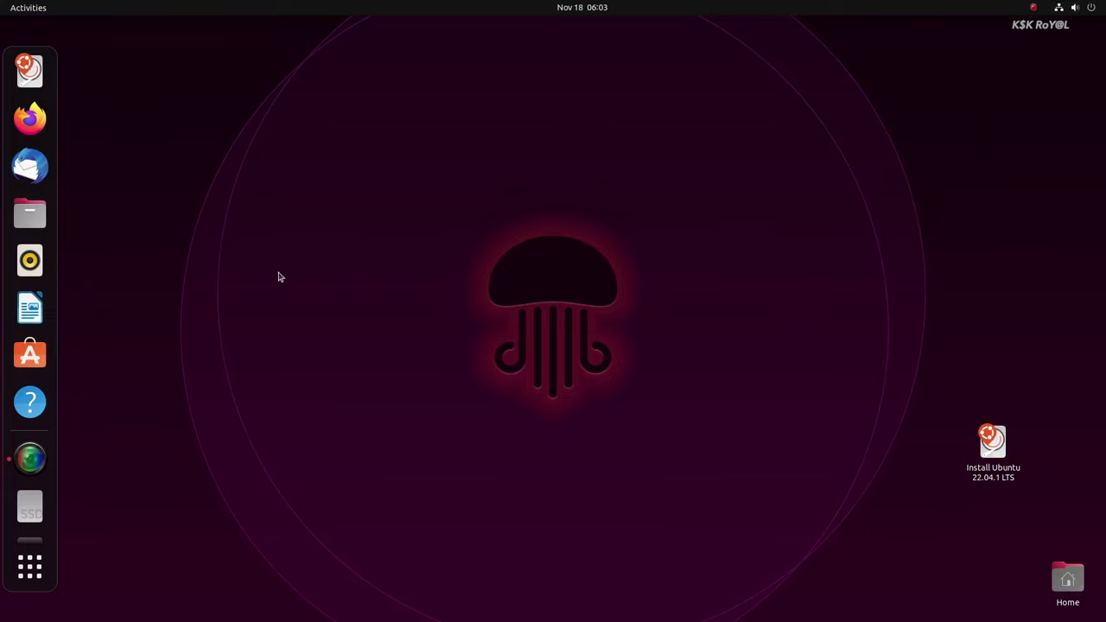
Step: Check in Files that Documents still holds the four folders and four source files
left_click(30, 213)
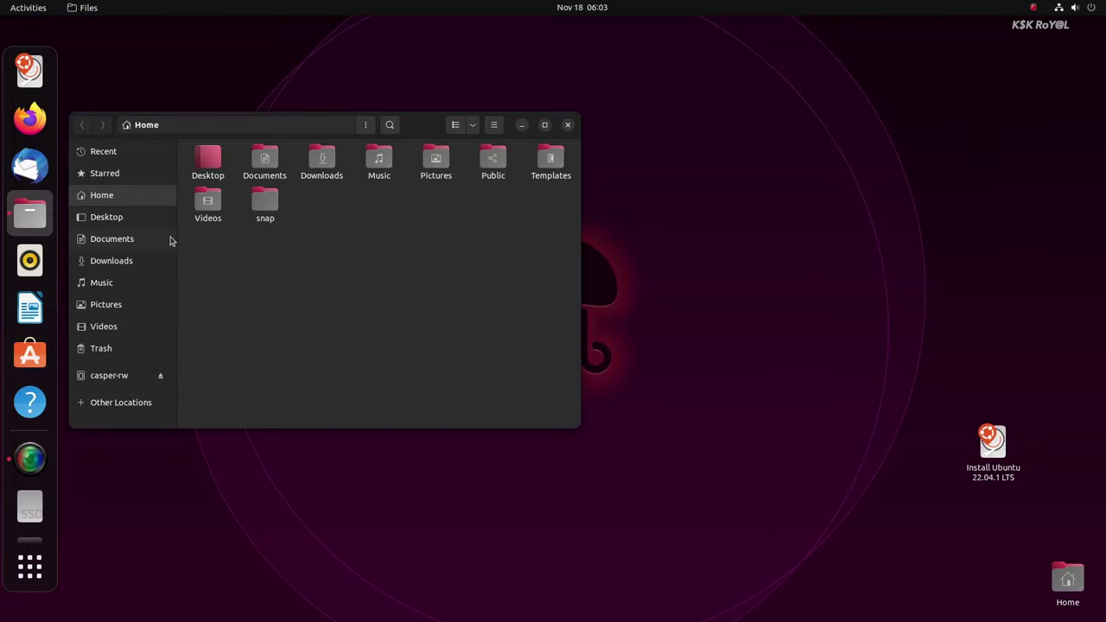
left_click(172, 241)
left_click_drag(483, 131, 713, 172)
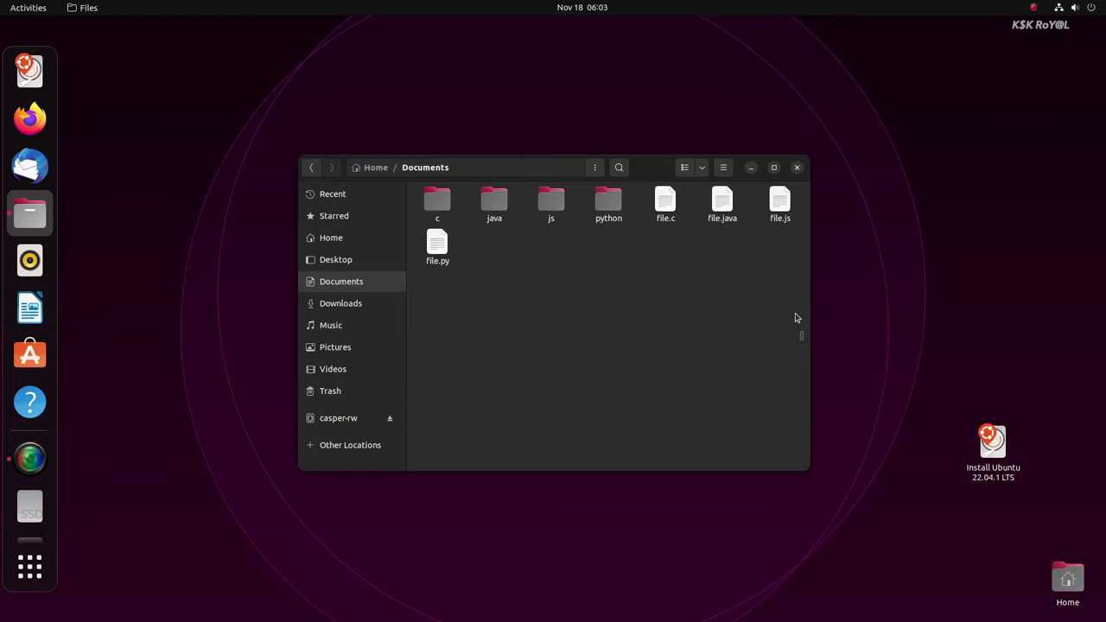
left_click_drag(797, 318, 424, 196)
left_click(679, 386)
left_click_drag(797, 318, 435, 194)
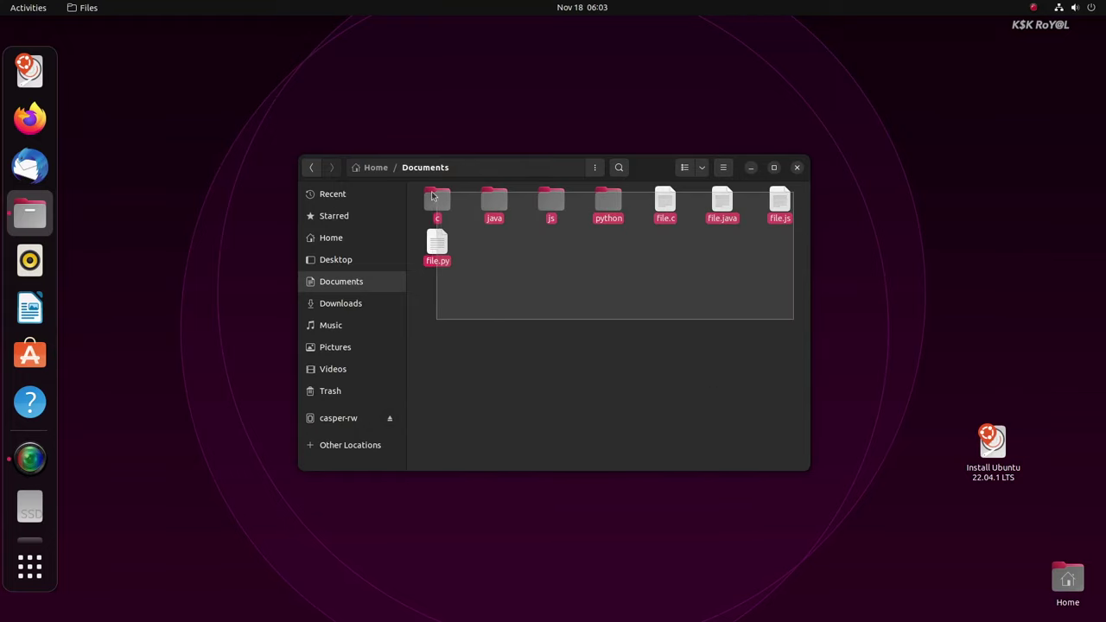
left_click(574, 395)
Step: In an enlarged terminal, show the Node version (v12.22.9) and neofetch system info
key("ctrl+alt+t")
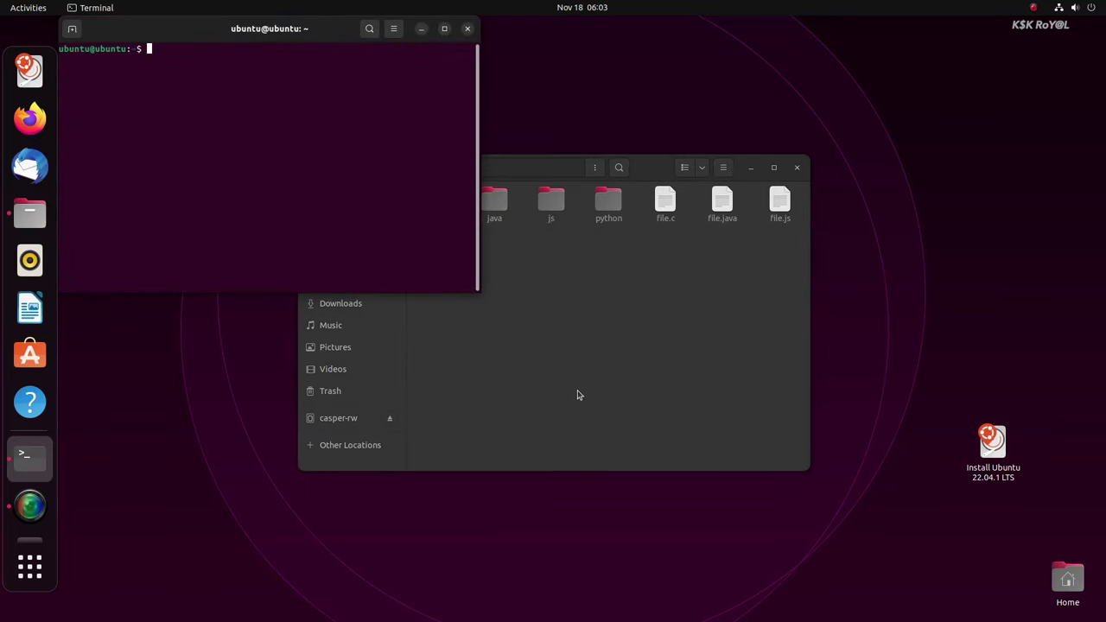
key("ctrl+plus")
key("ctrl+plus")
key("ctrl+plus")
key("ctrl+plus")
type("node")
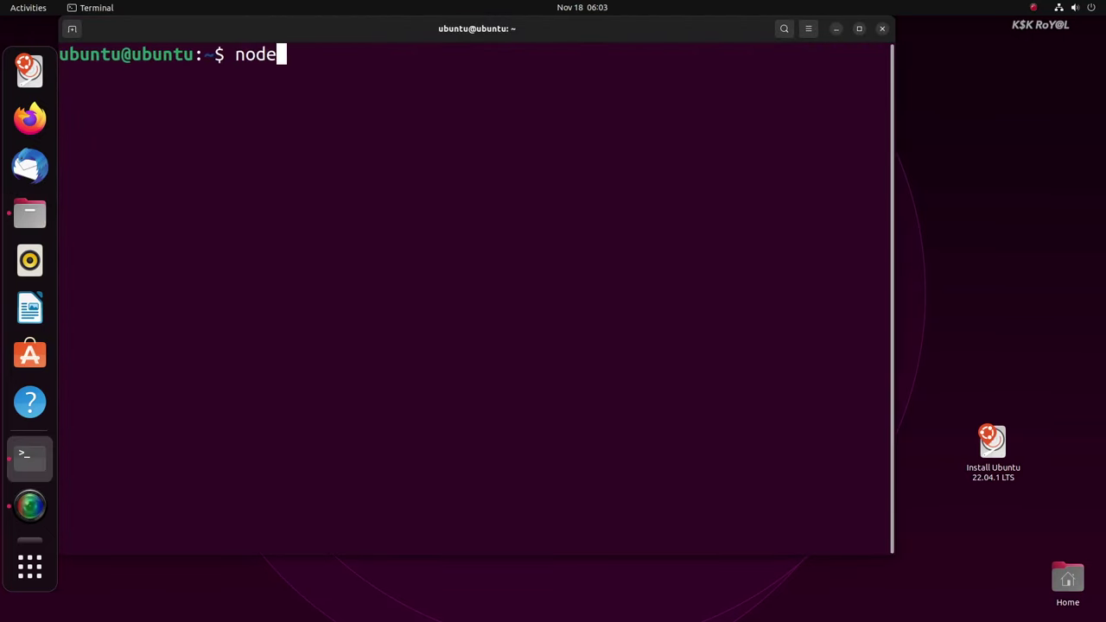
type(" --version")
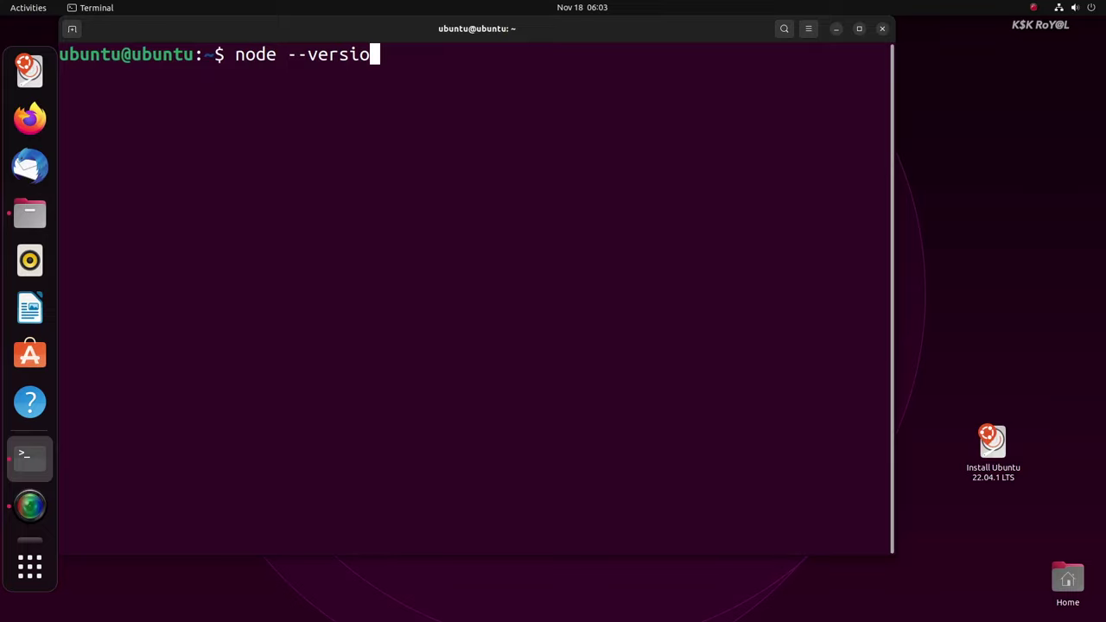
key("Return")
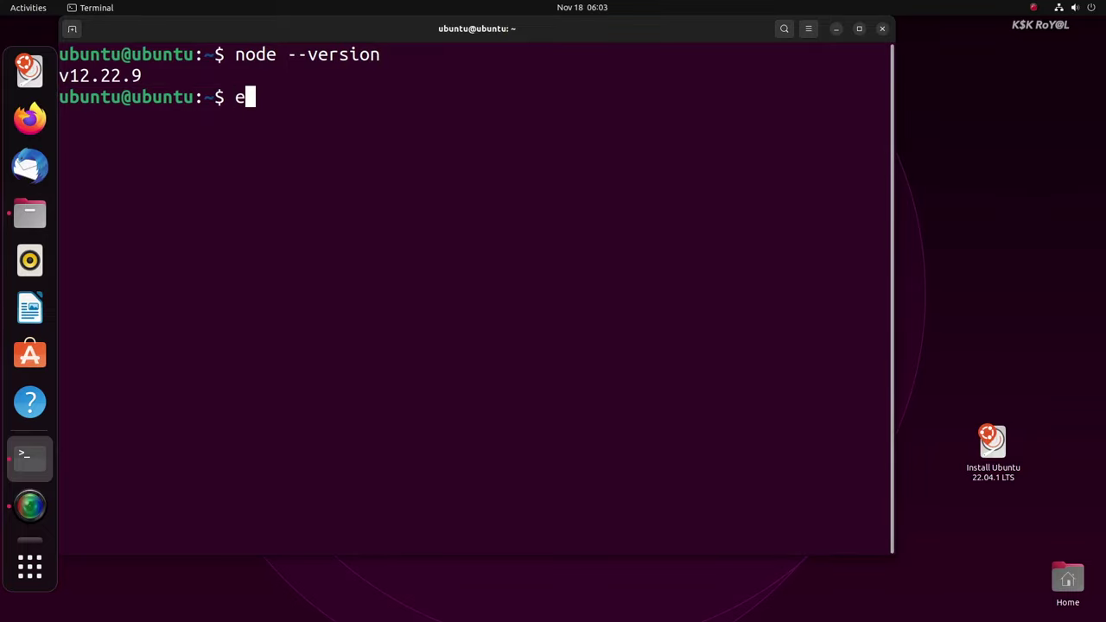
type("neofetch")
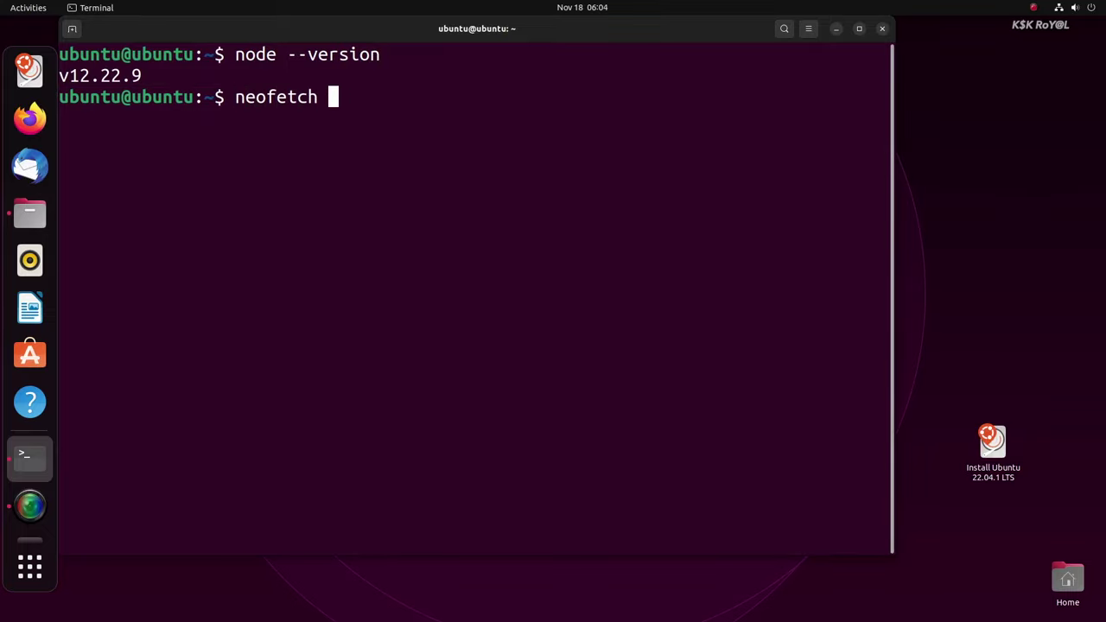
key("Return")
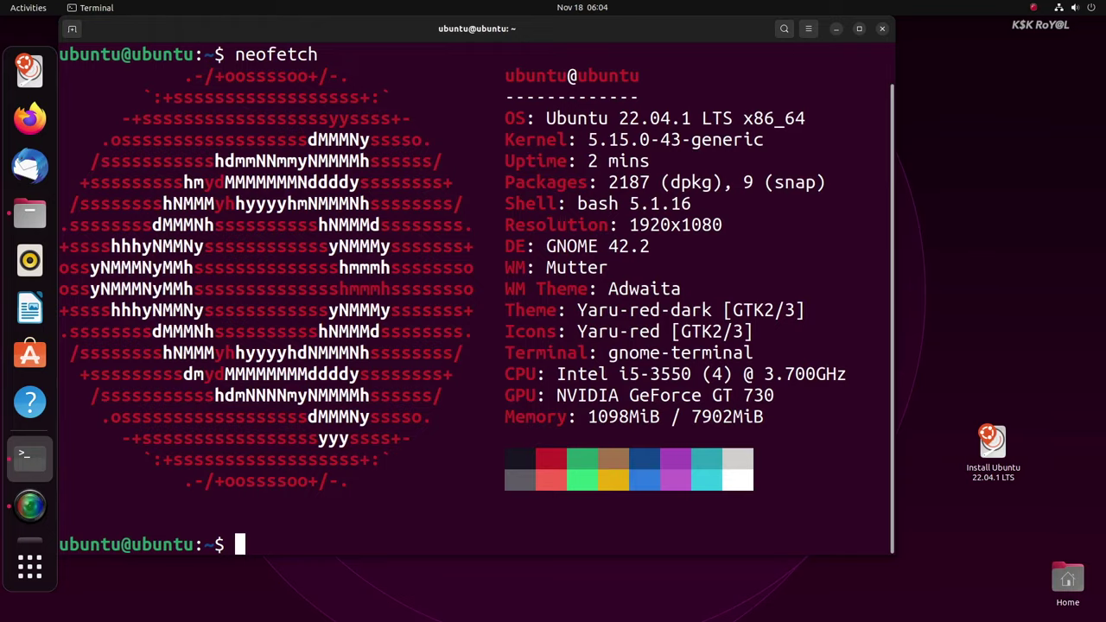
Step: Install cmus with sudo apt install, then launch sudo htop
key("ctrl+l")
type("sudo apt in")
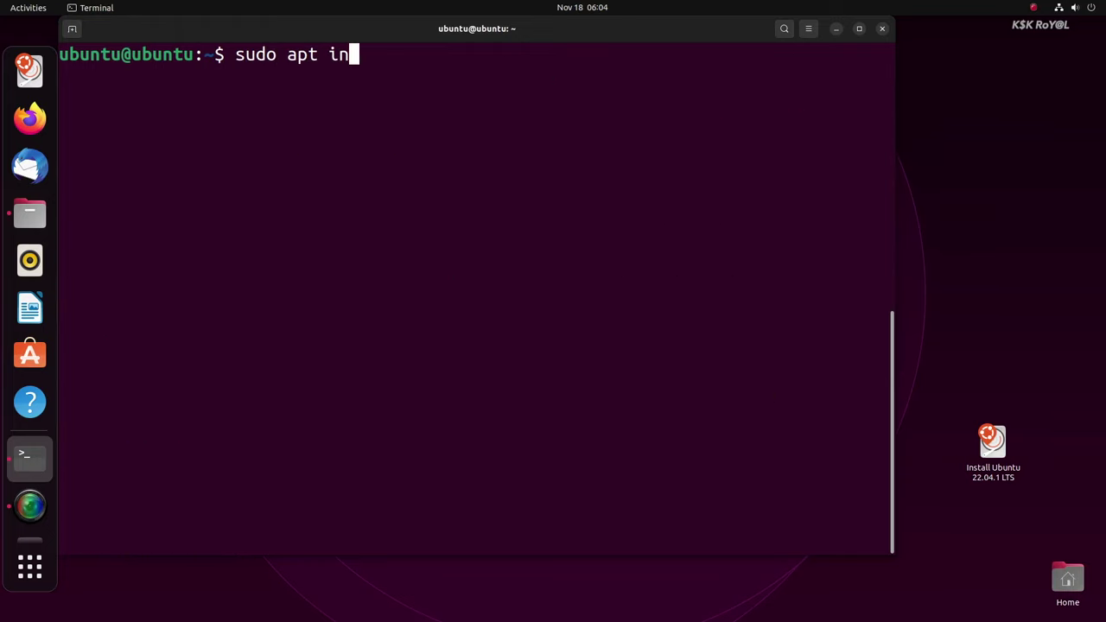
type("stall c")
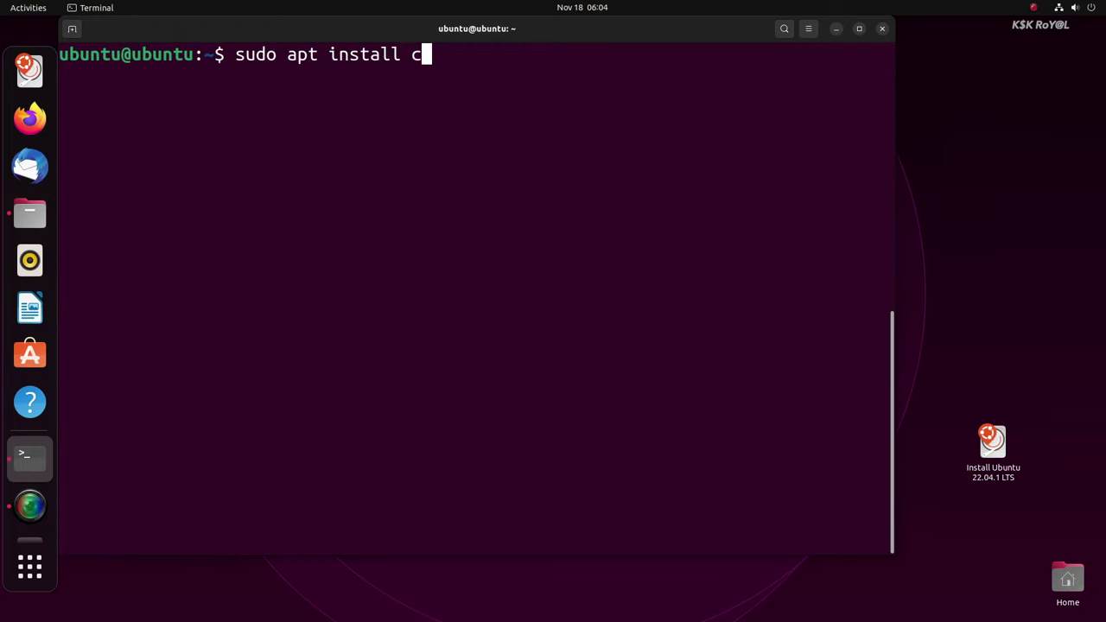
type("mus")
key("Return")
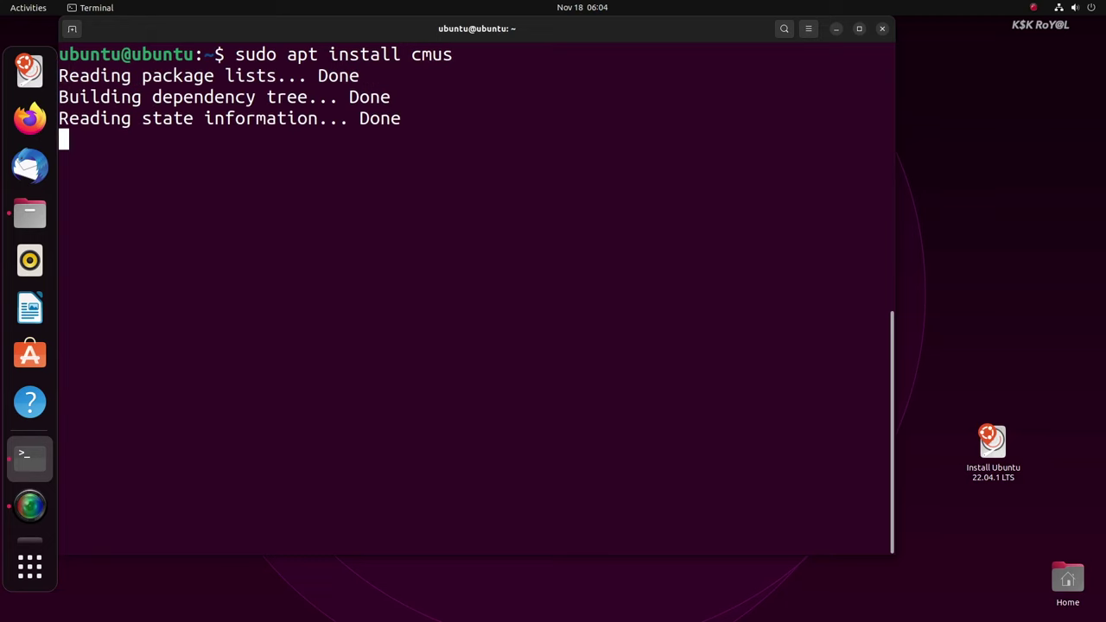
key("Return")
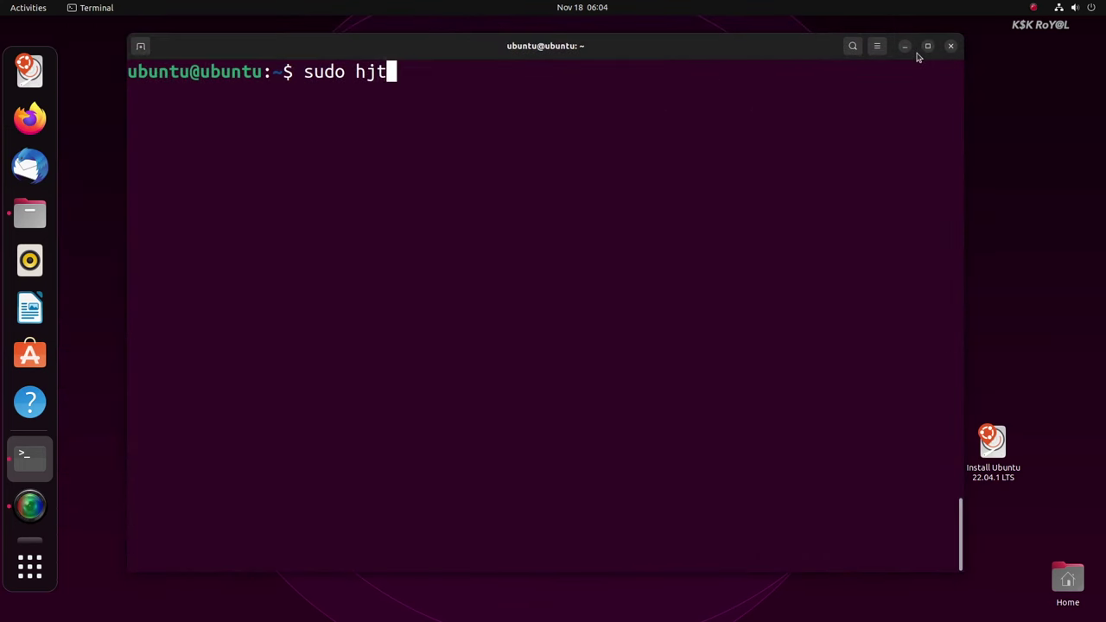
key("BackSpace")
key("BackSpace")
type("top")
key("Return")
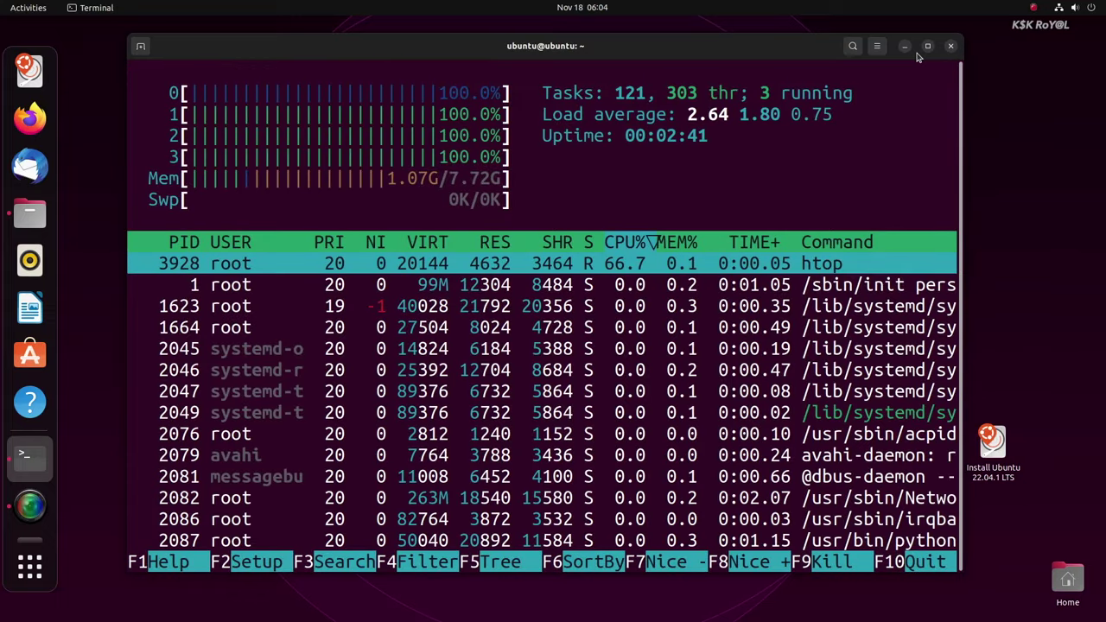